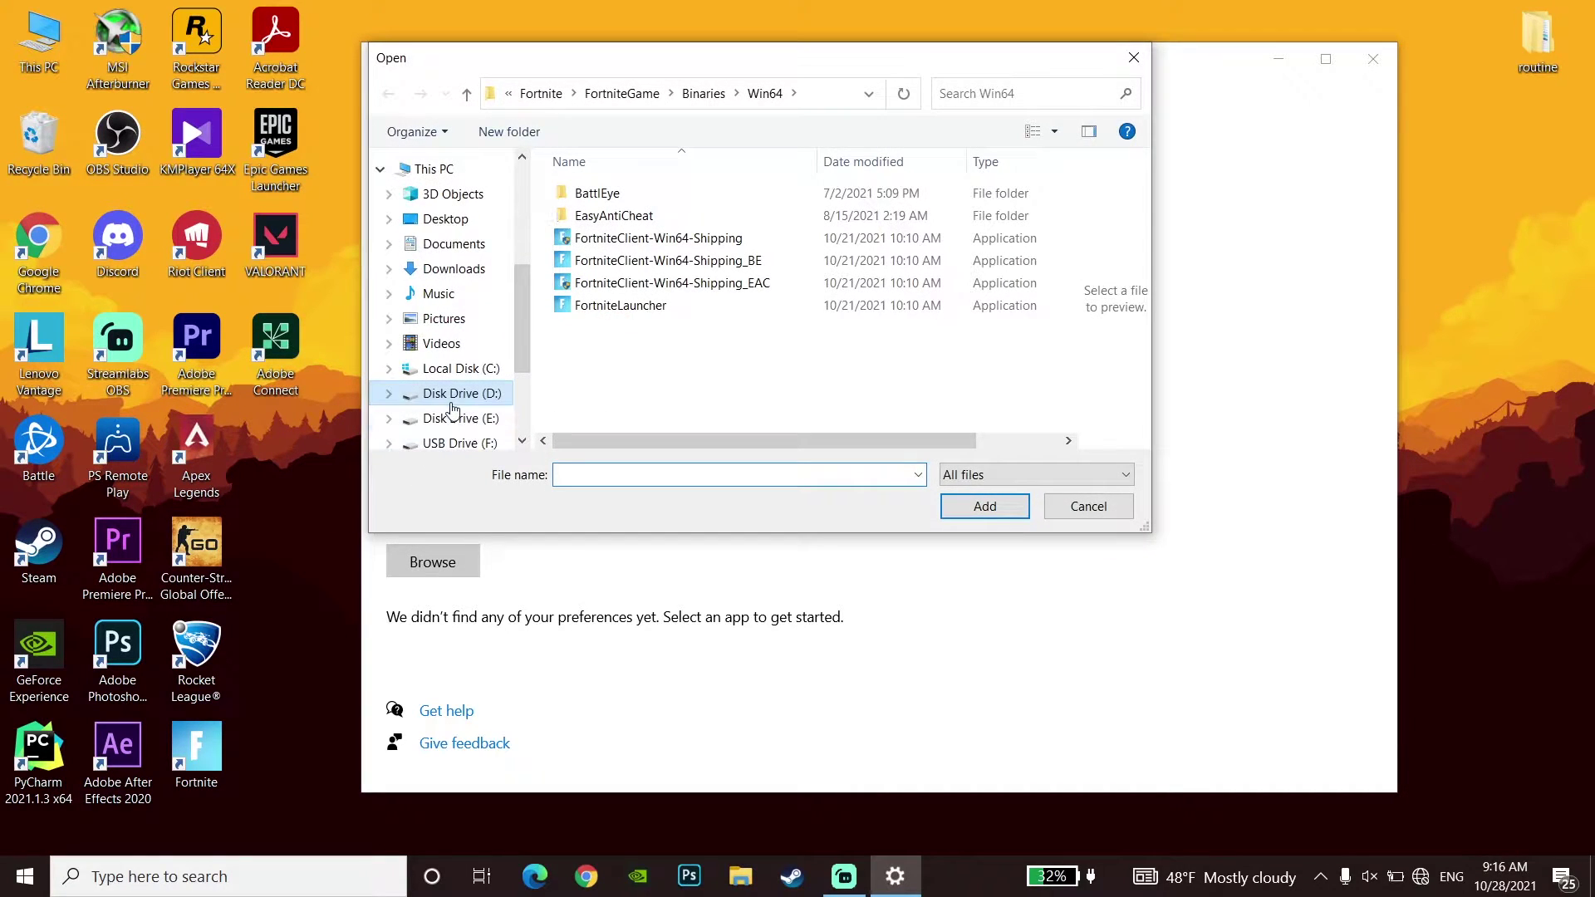
# Add Modern Warfare Launcher from D:\Games\warzone\Call of Duty Modern Warfare to the graphics performance preference list and close Settings.
pyautogui.click(453, 397)
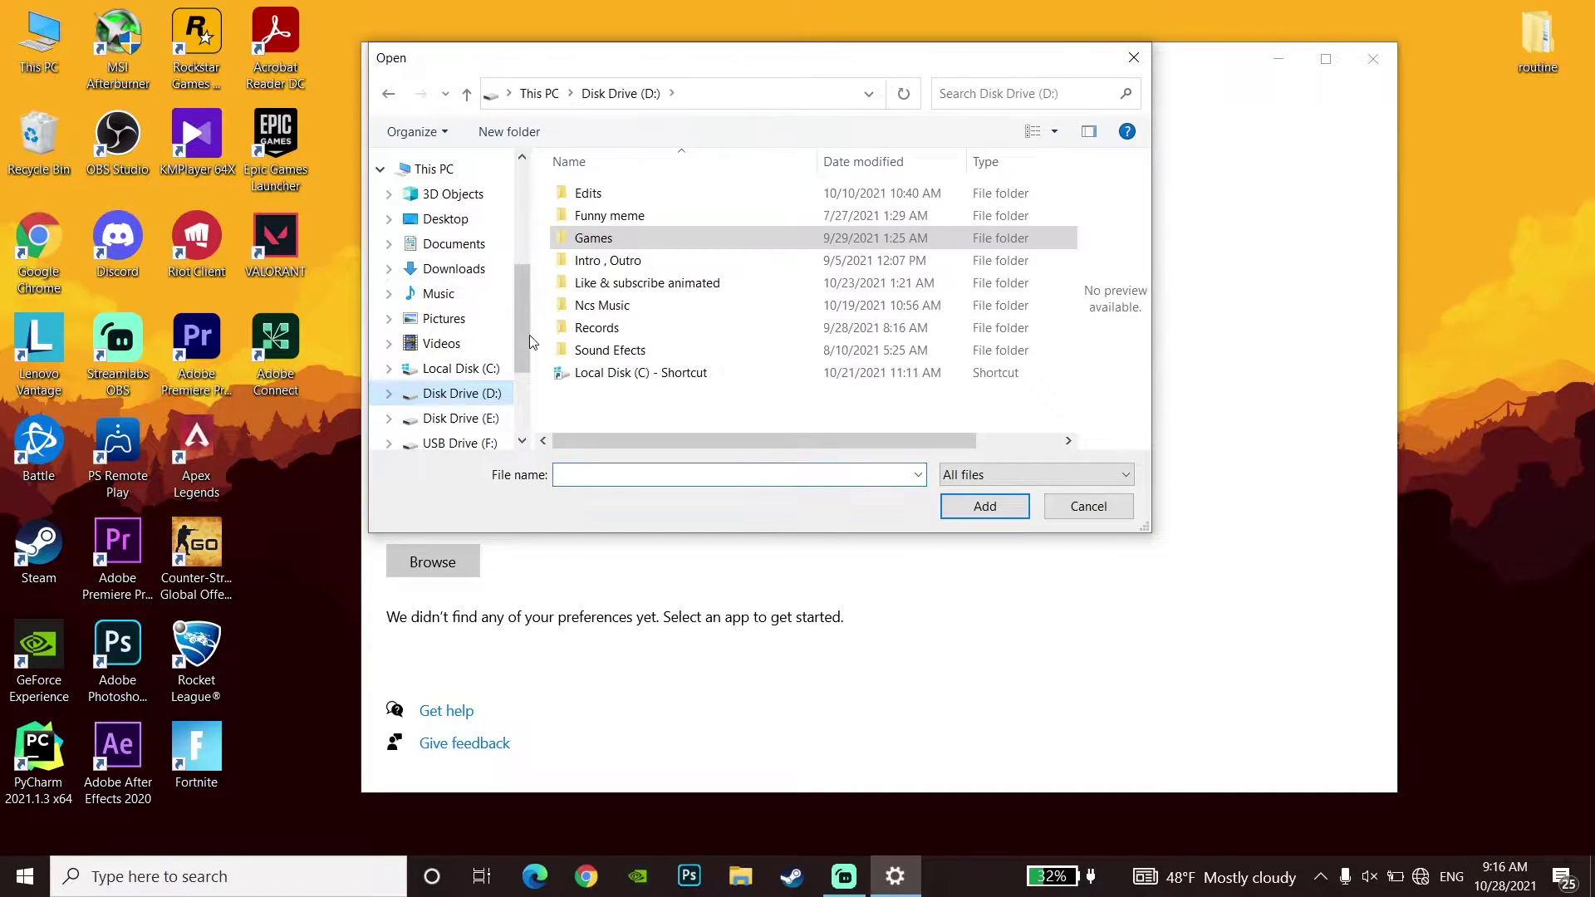
pyautogui.doubleClick(594, 240)
pyautogui.doubleClick(613, 283)
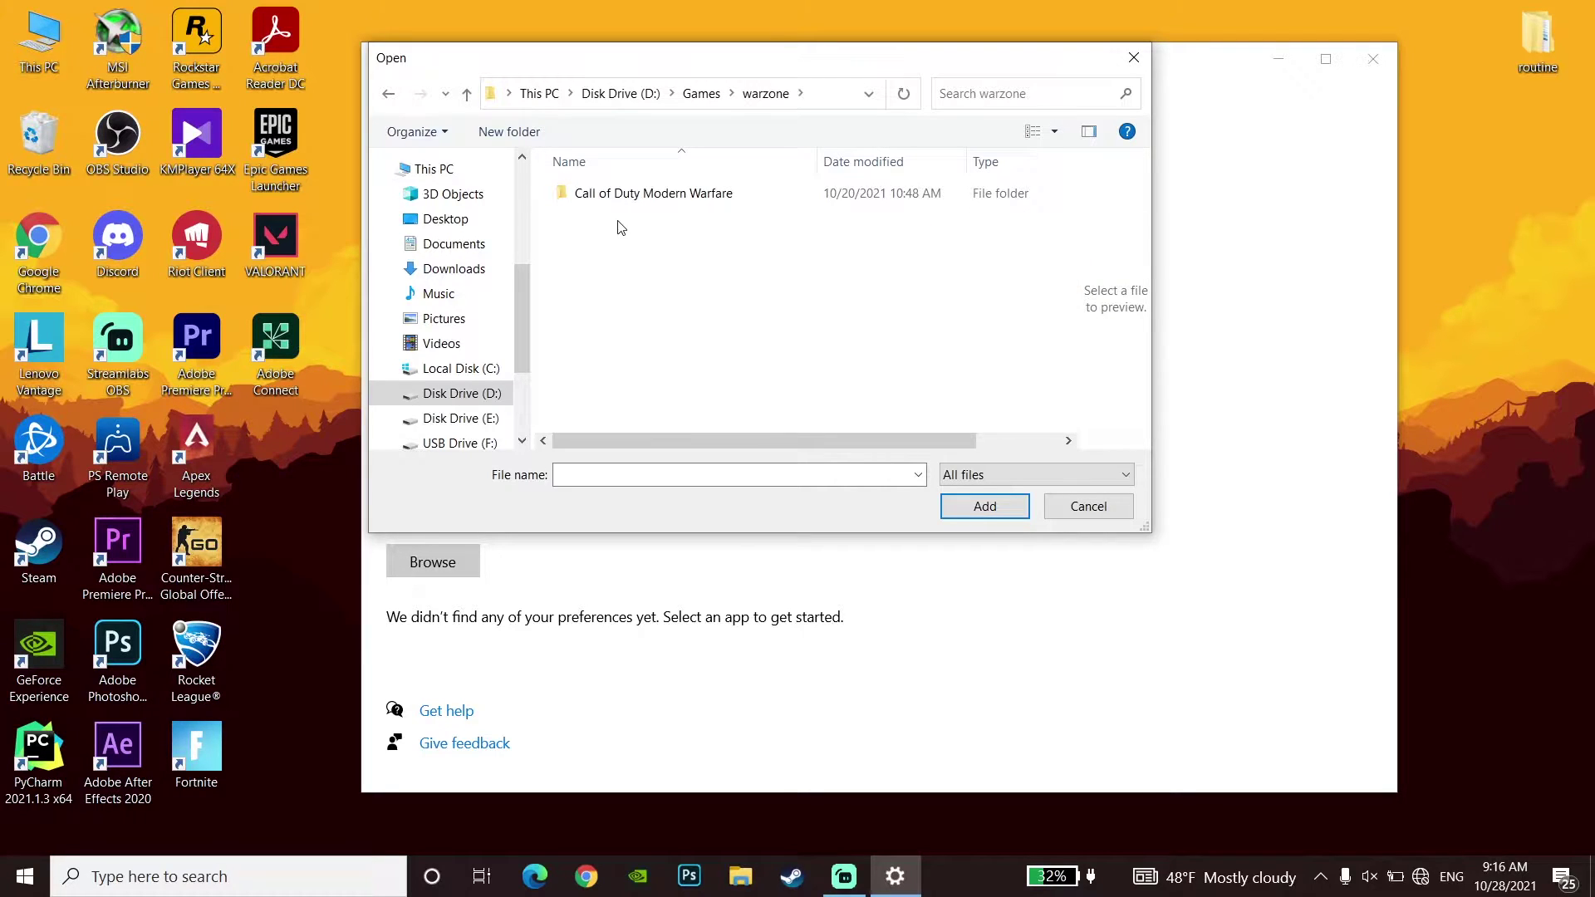
pyautogui.doubleClick(625, 193)
pyautogui.click(631, 305)
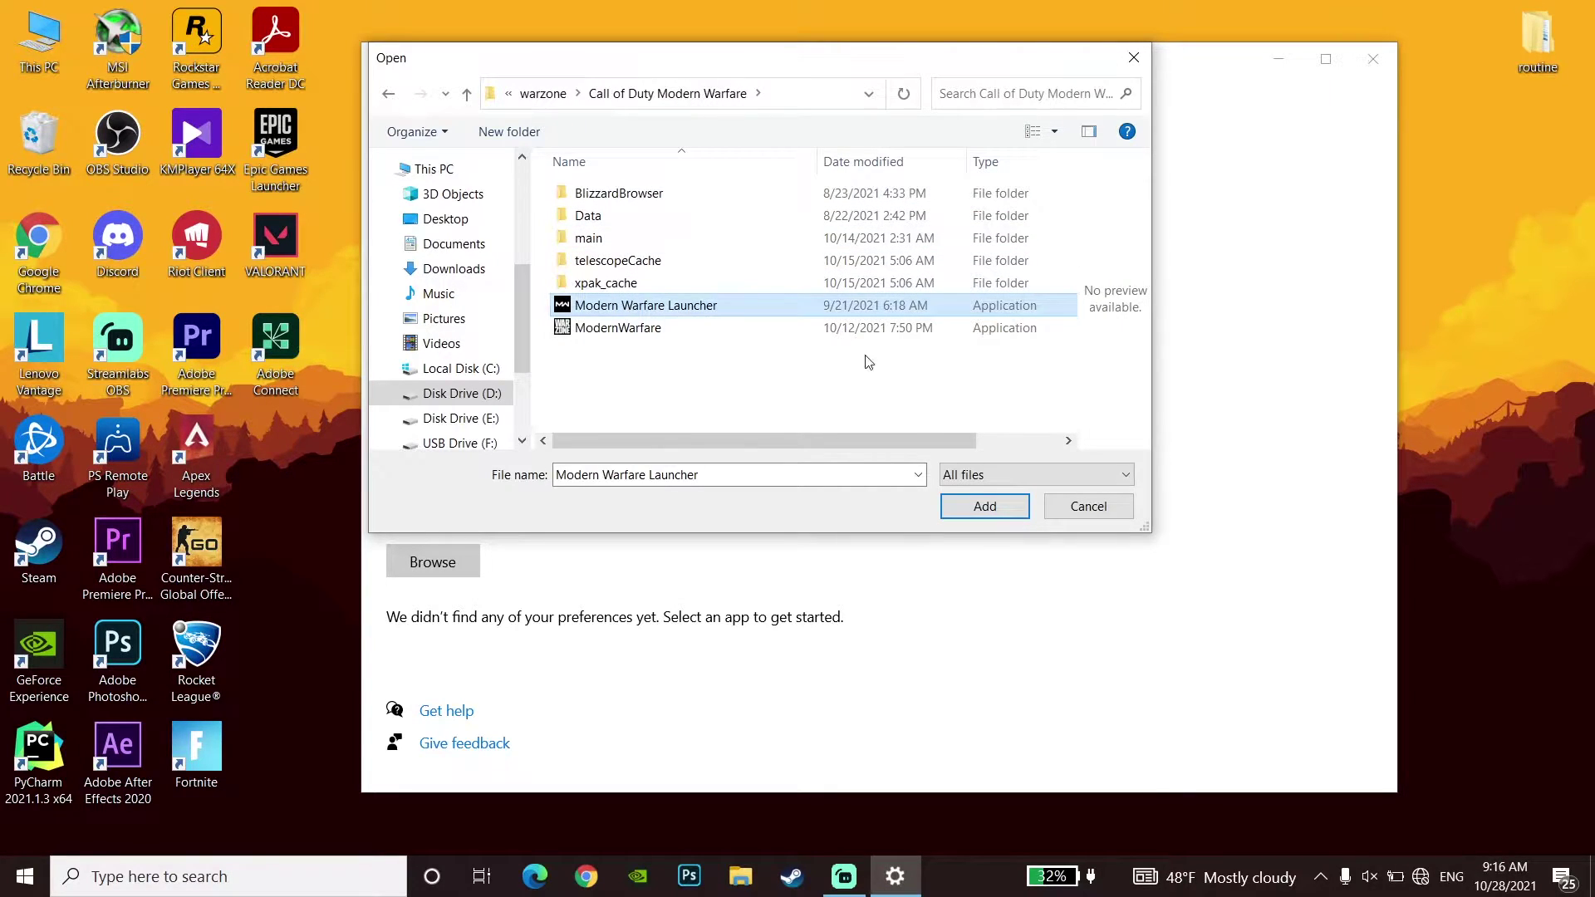
pyautogui.click(990, 517)
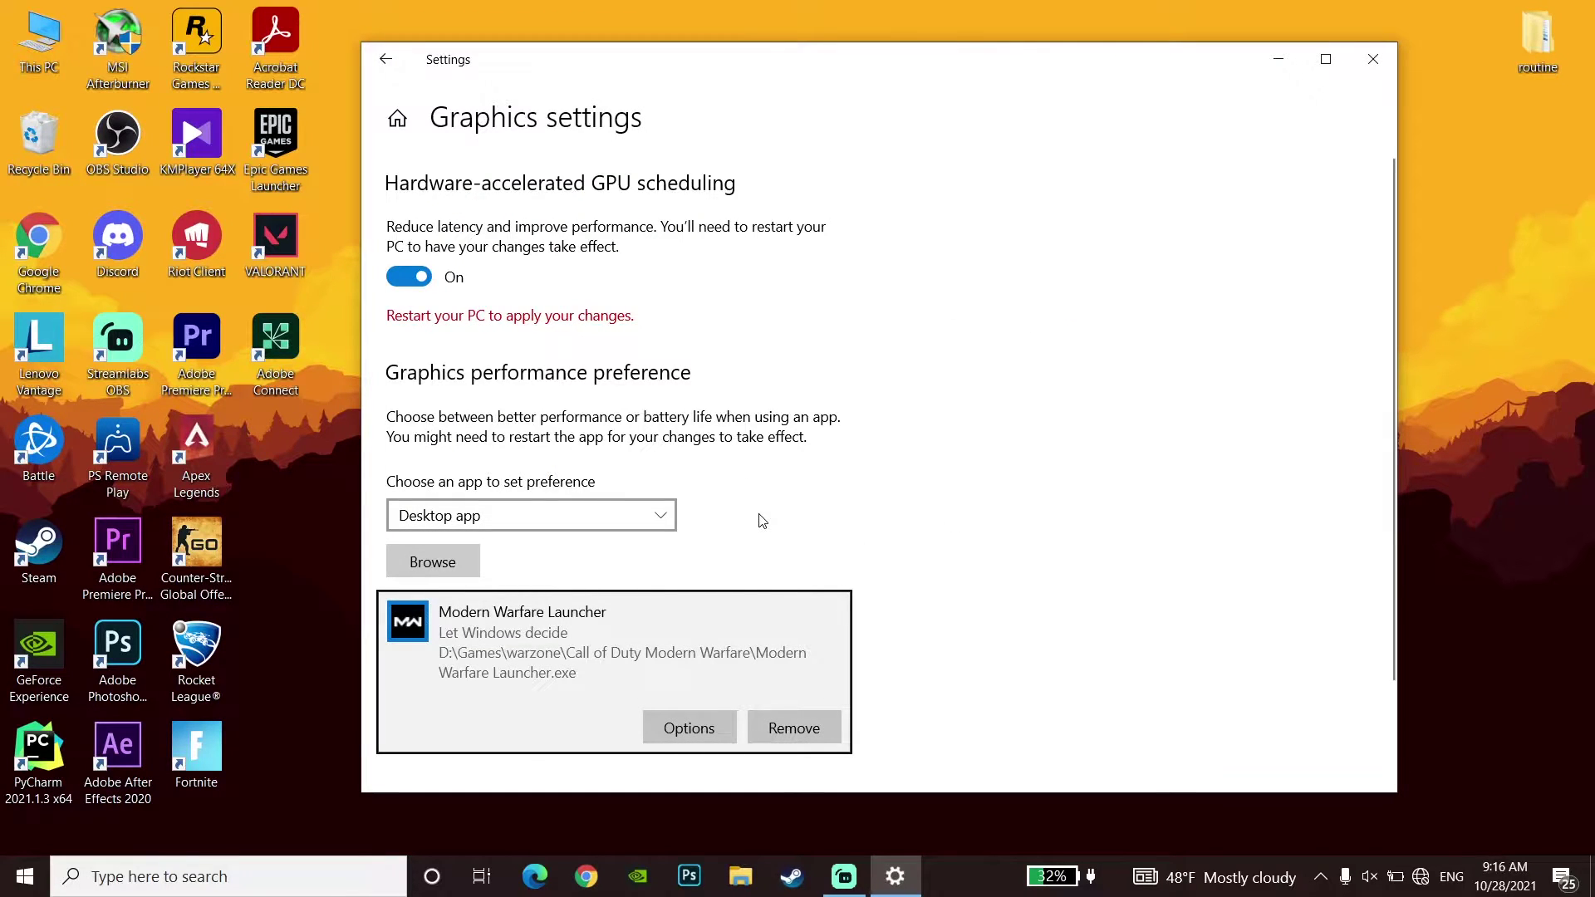
pyautogui.click(1370, 66)
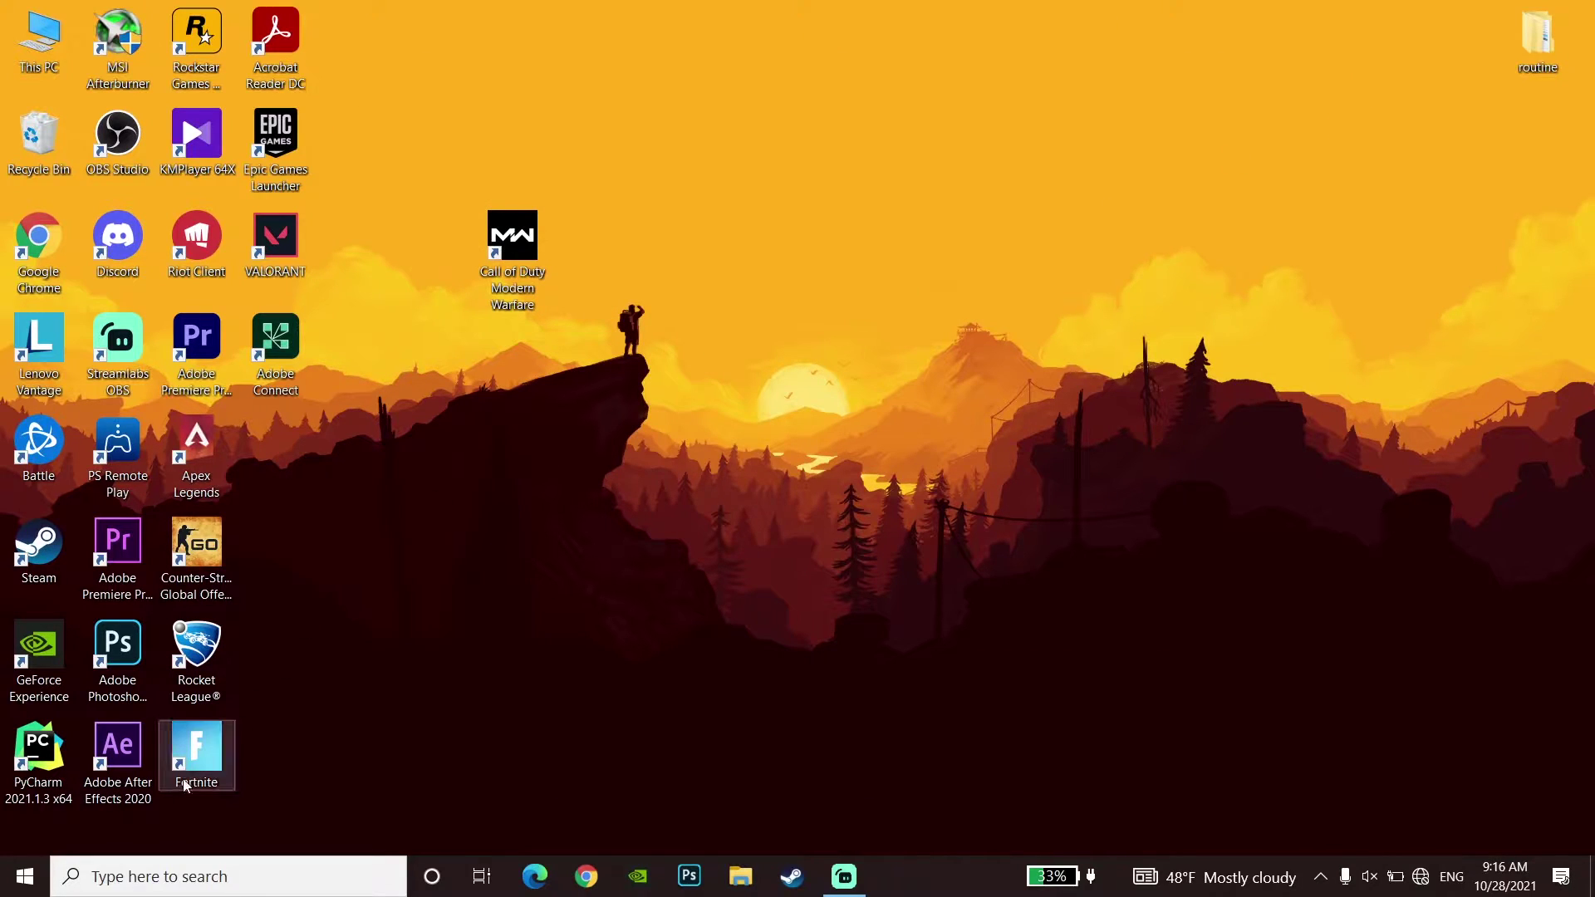
# Bring up the computer's power options for a restart.
pyautogui.click(23, 868)
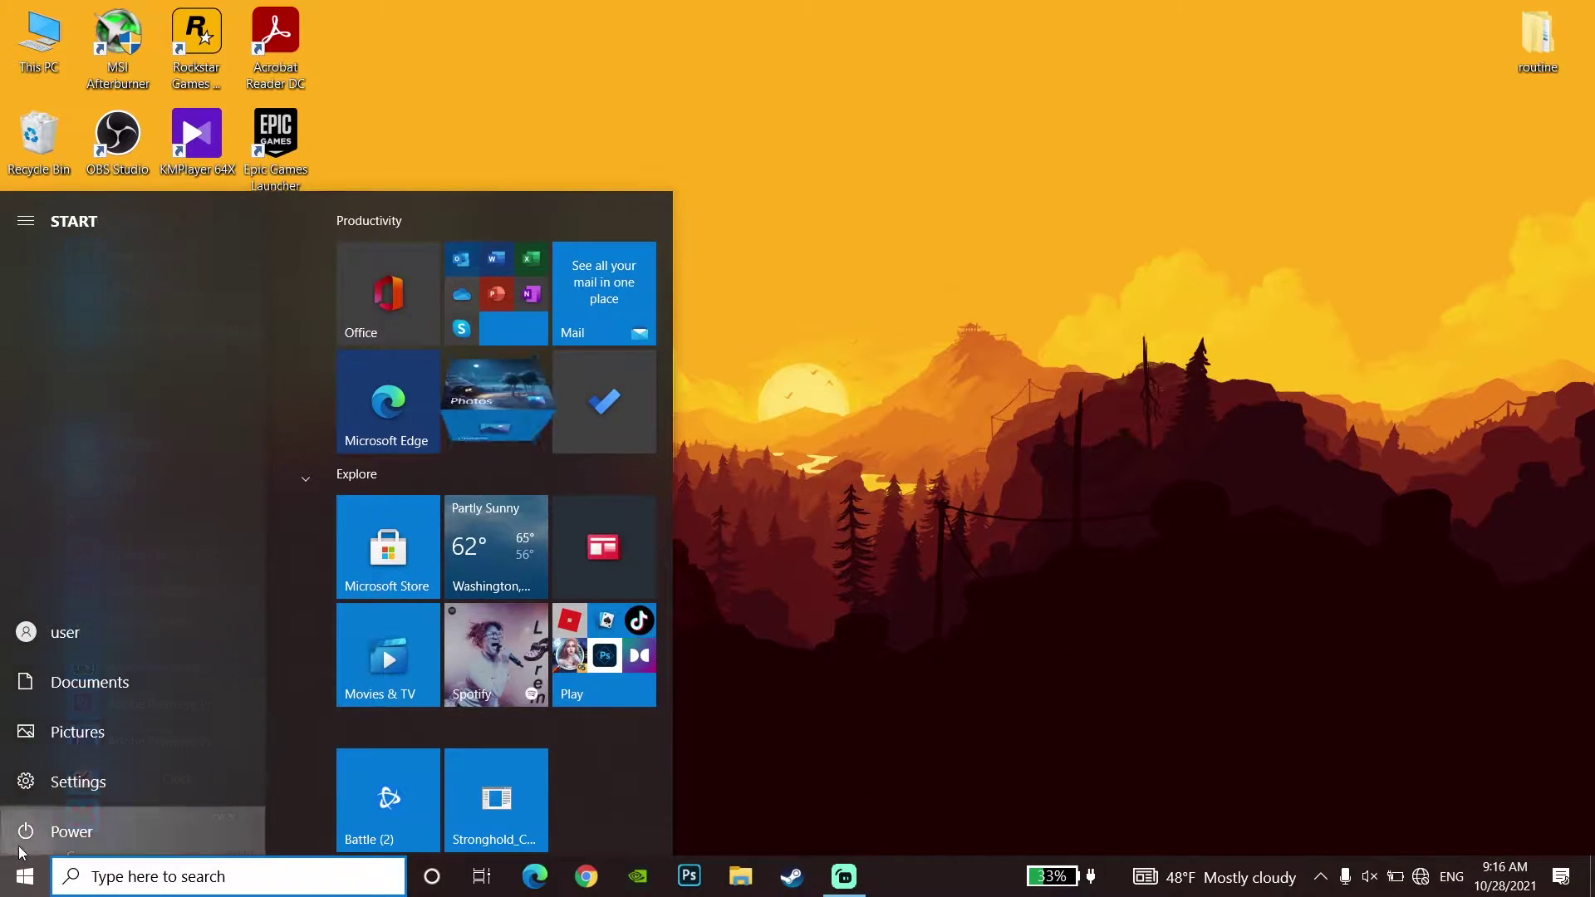
pyautogui.click(25, 833)
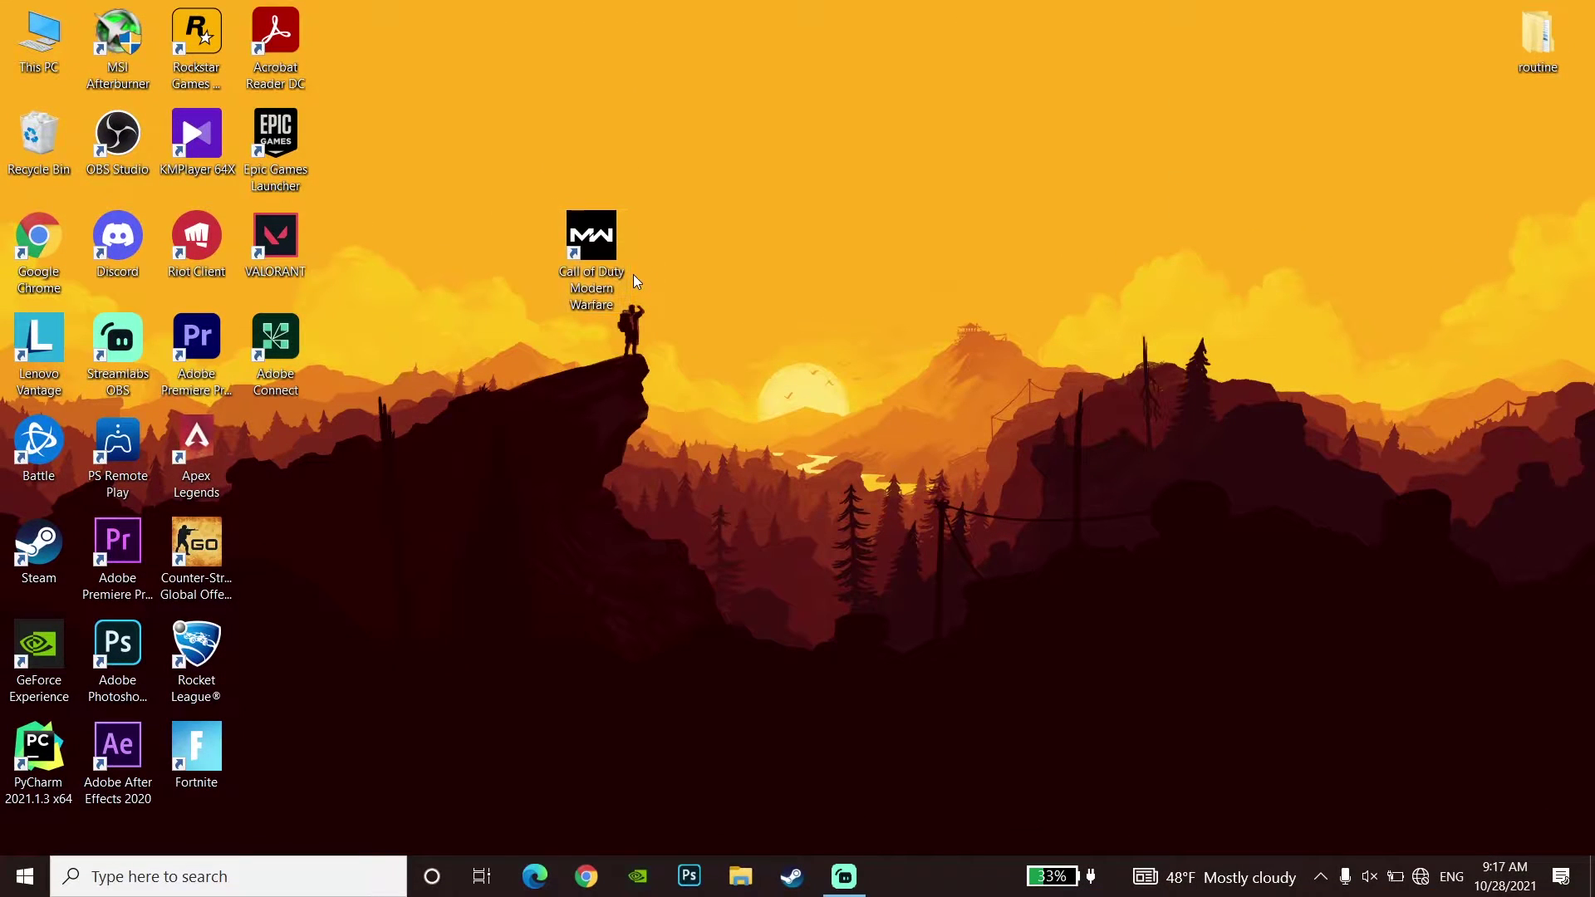
# Open Task Manager and end the Feeds background process.
pyautogui.rightClick(939, 867)
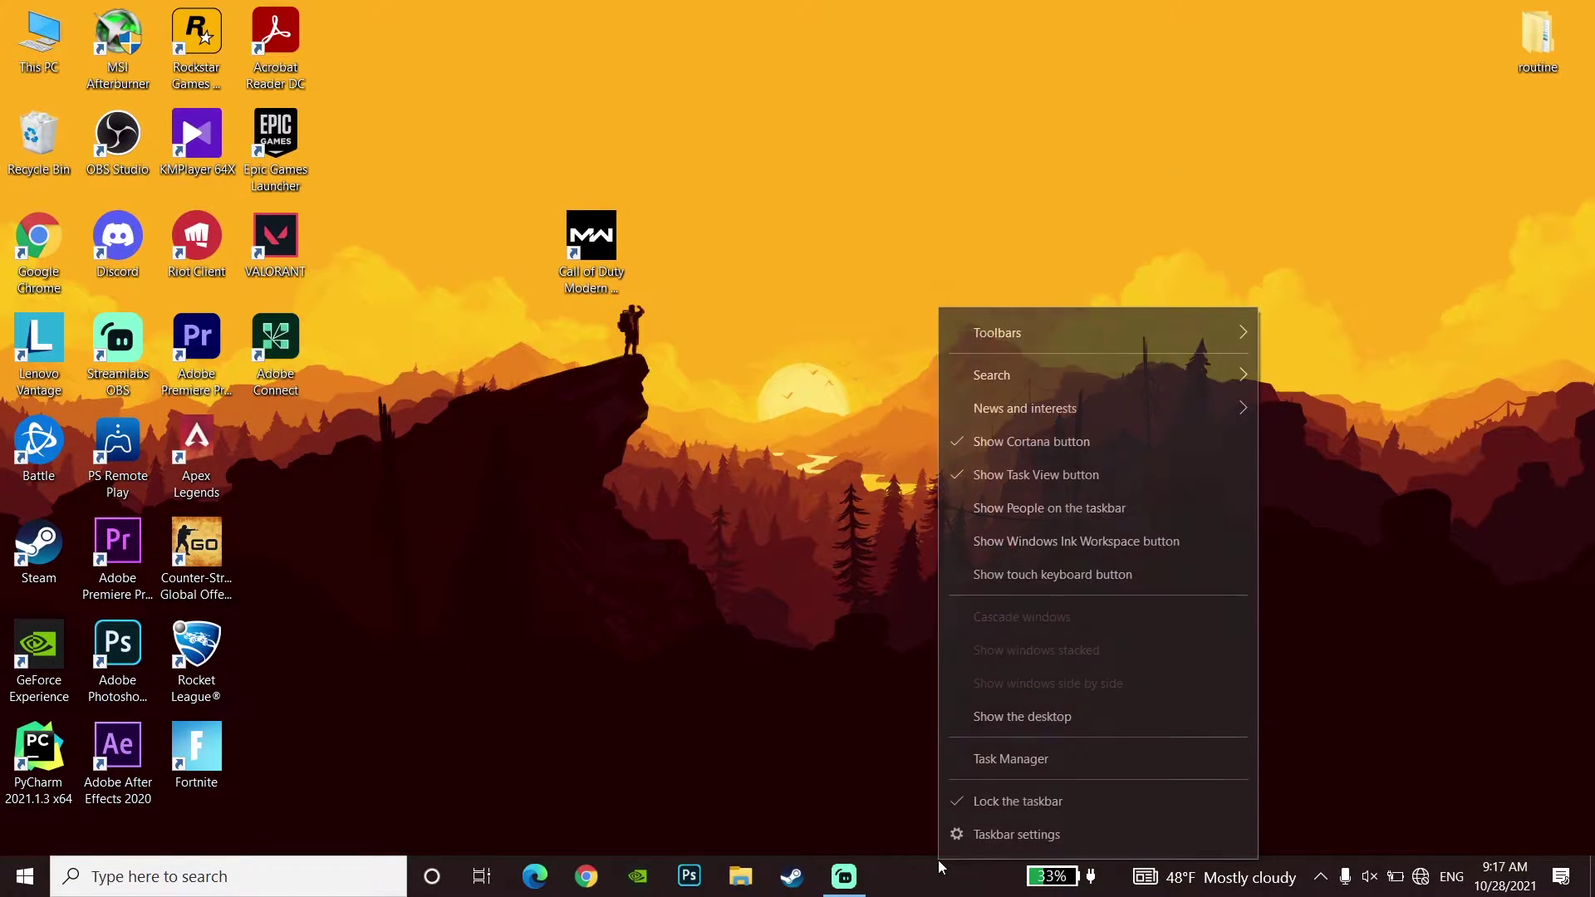
pyautogui.click(949, 765)
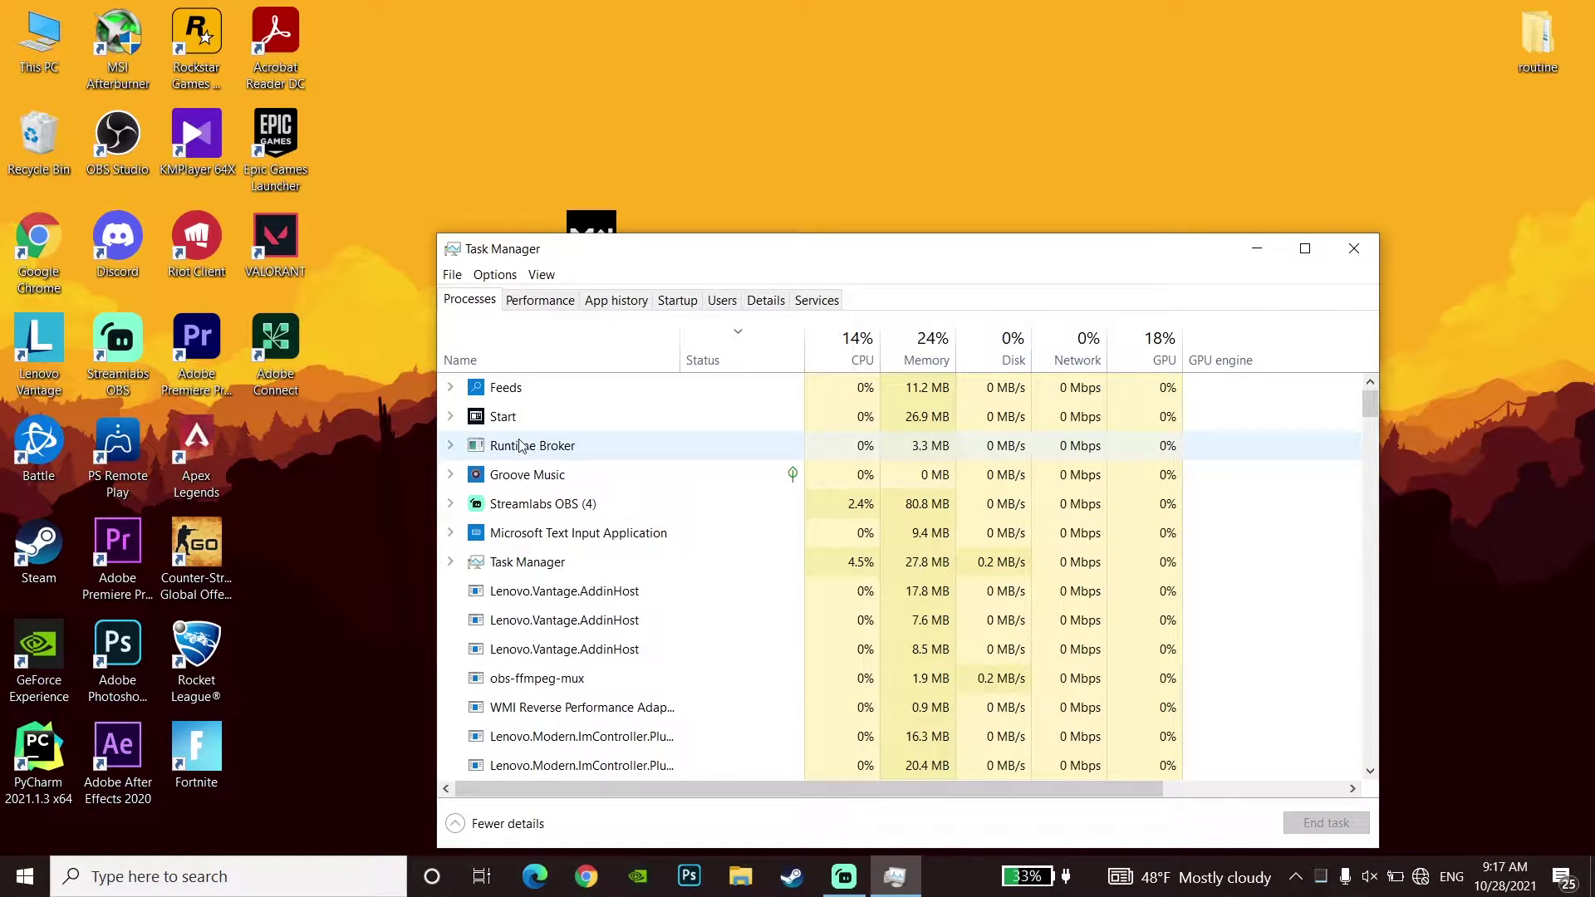
pyautogui.rightClick(521, 394)
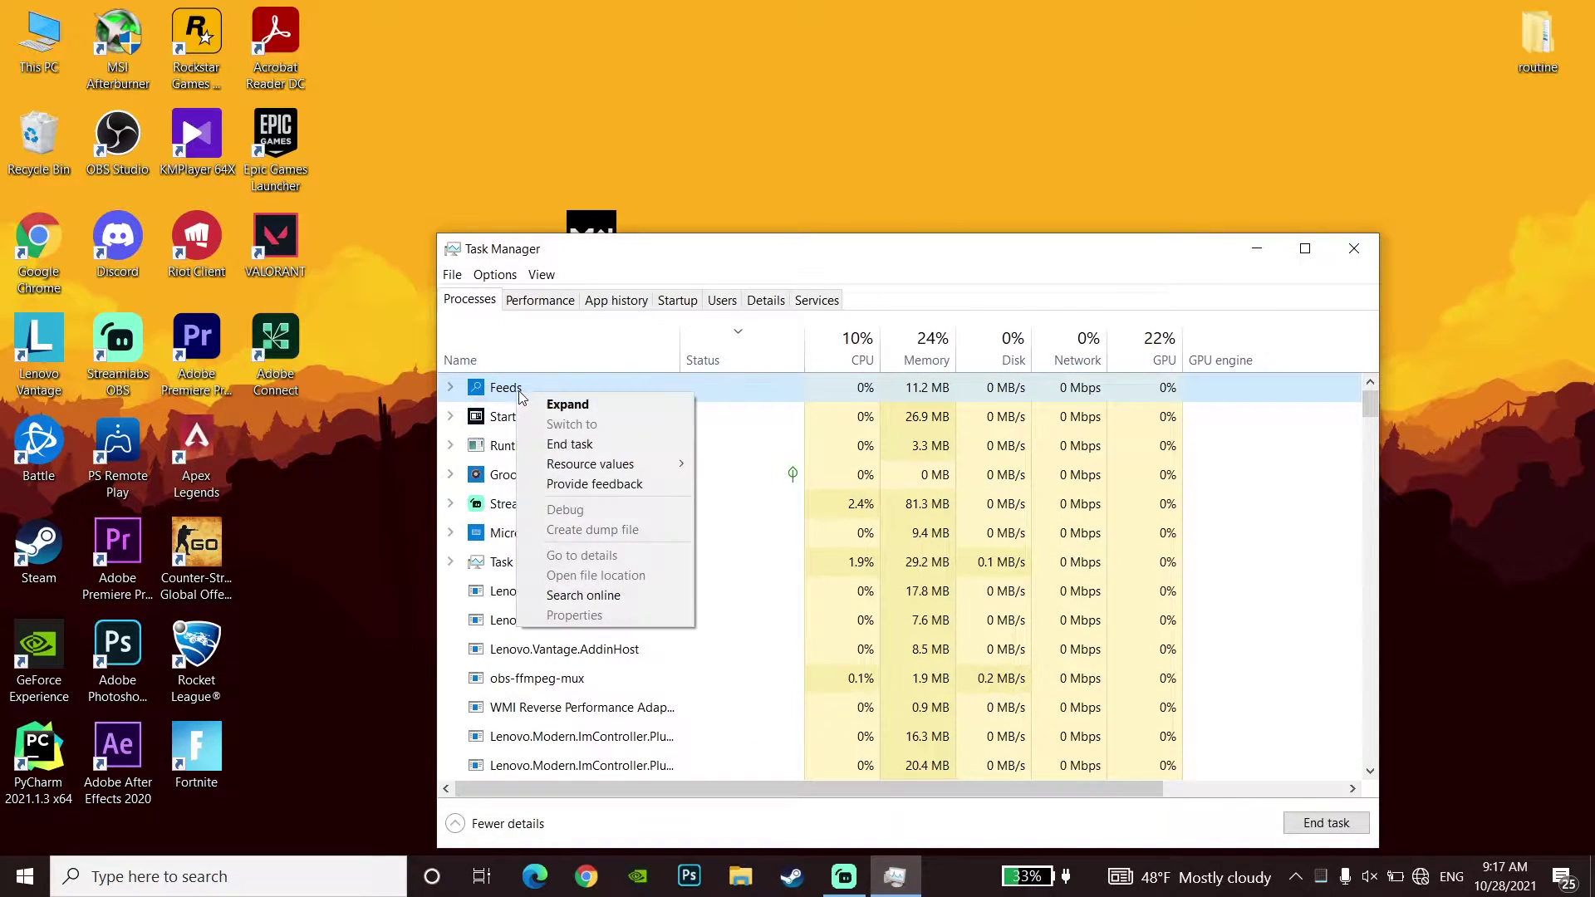
pyautogui.click(550, 444)
# End the Groove Music and Microsoft Text Input Application background processes.
pyautogui.rightClick(529, 473)
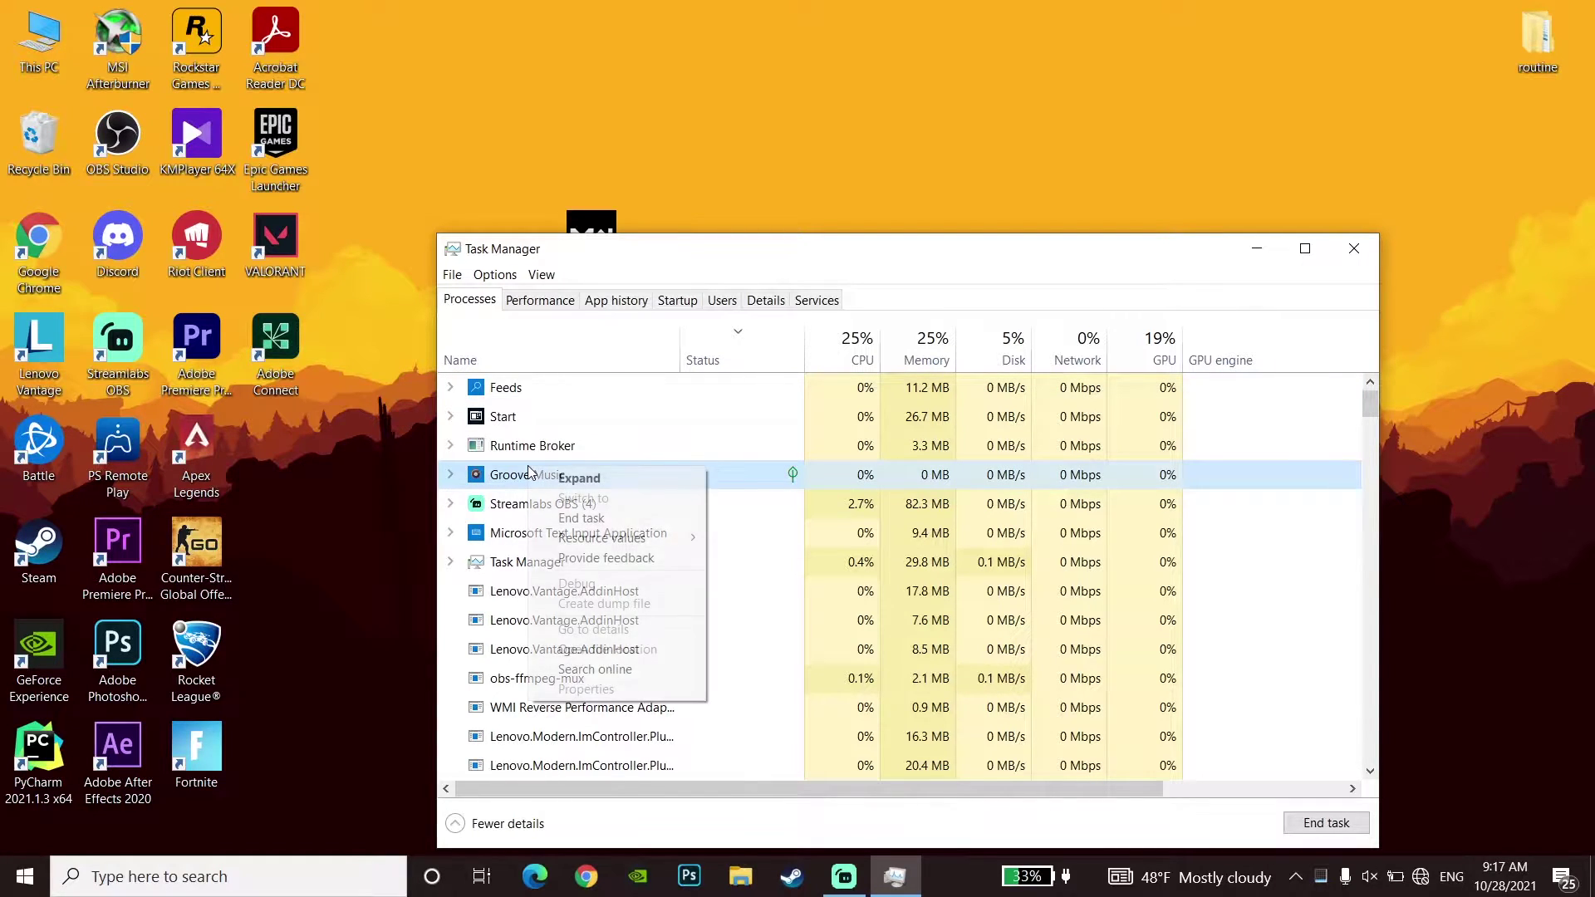
pyautogui.click(536, 511)
pyautogui.rightClick(536, 506)
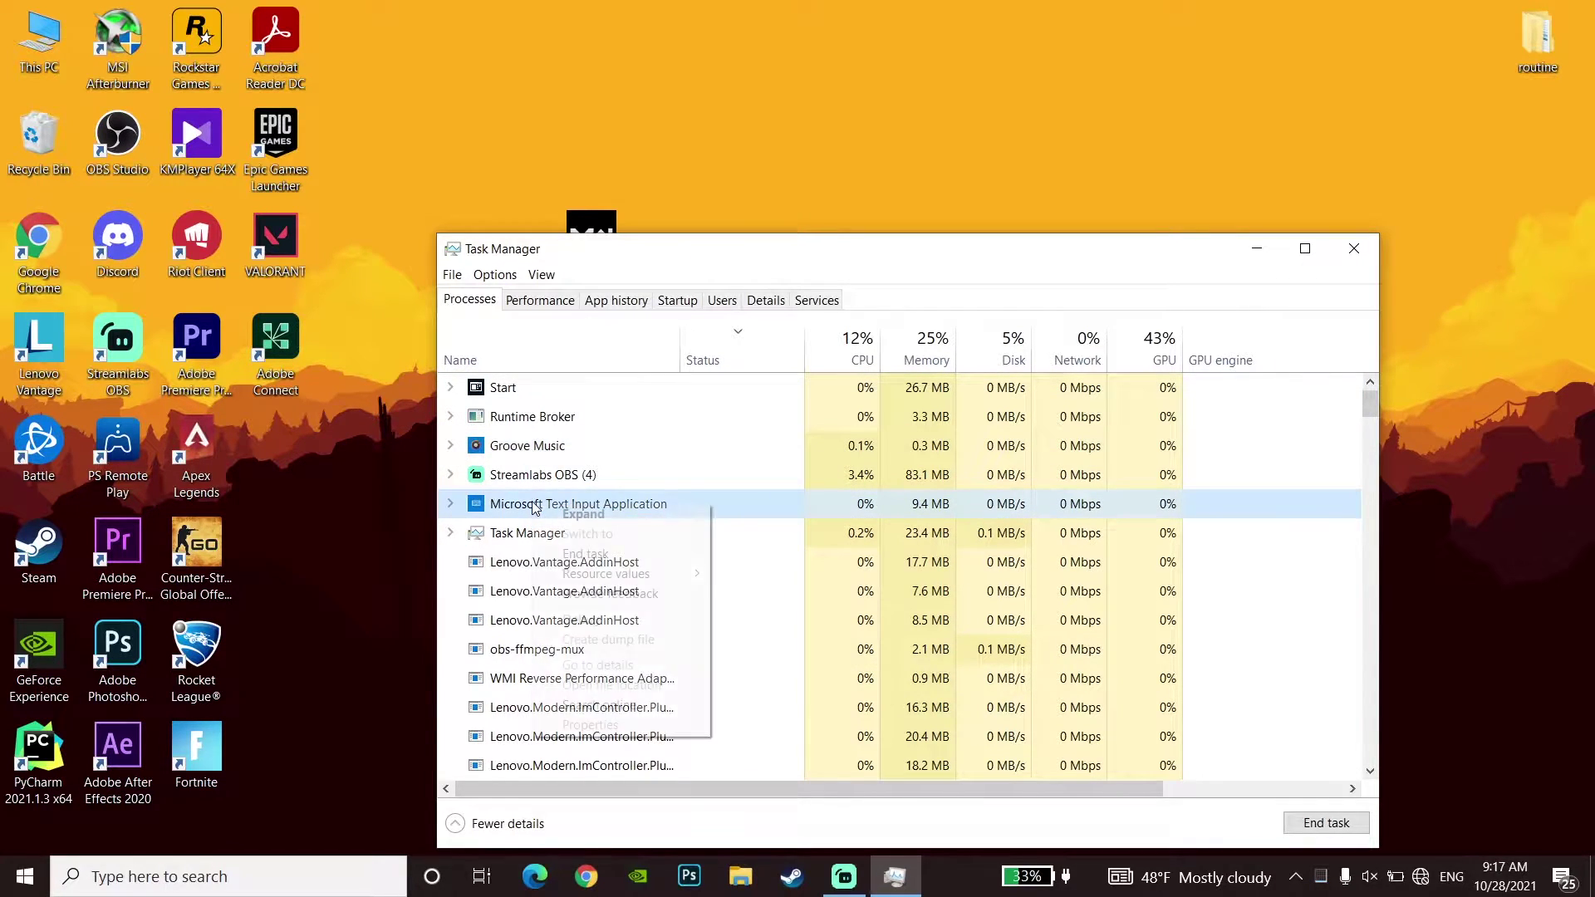
pyautogui.click(573, 552)
# End the first Lenovo.Vantage.AddinHost background process and look through the remaining processes.
pyautogui.scroll(-3, 510, 557)
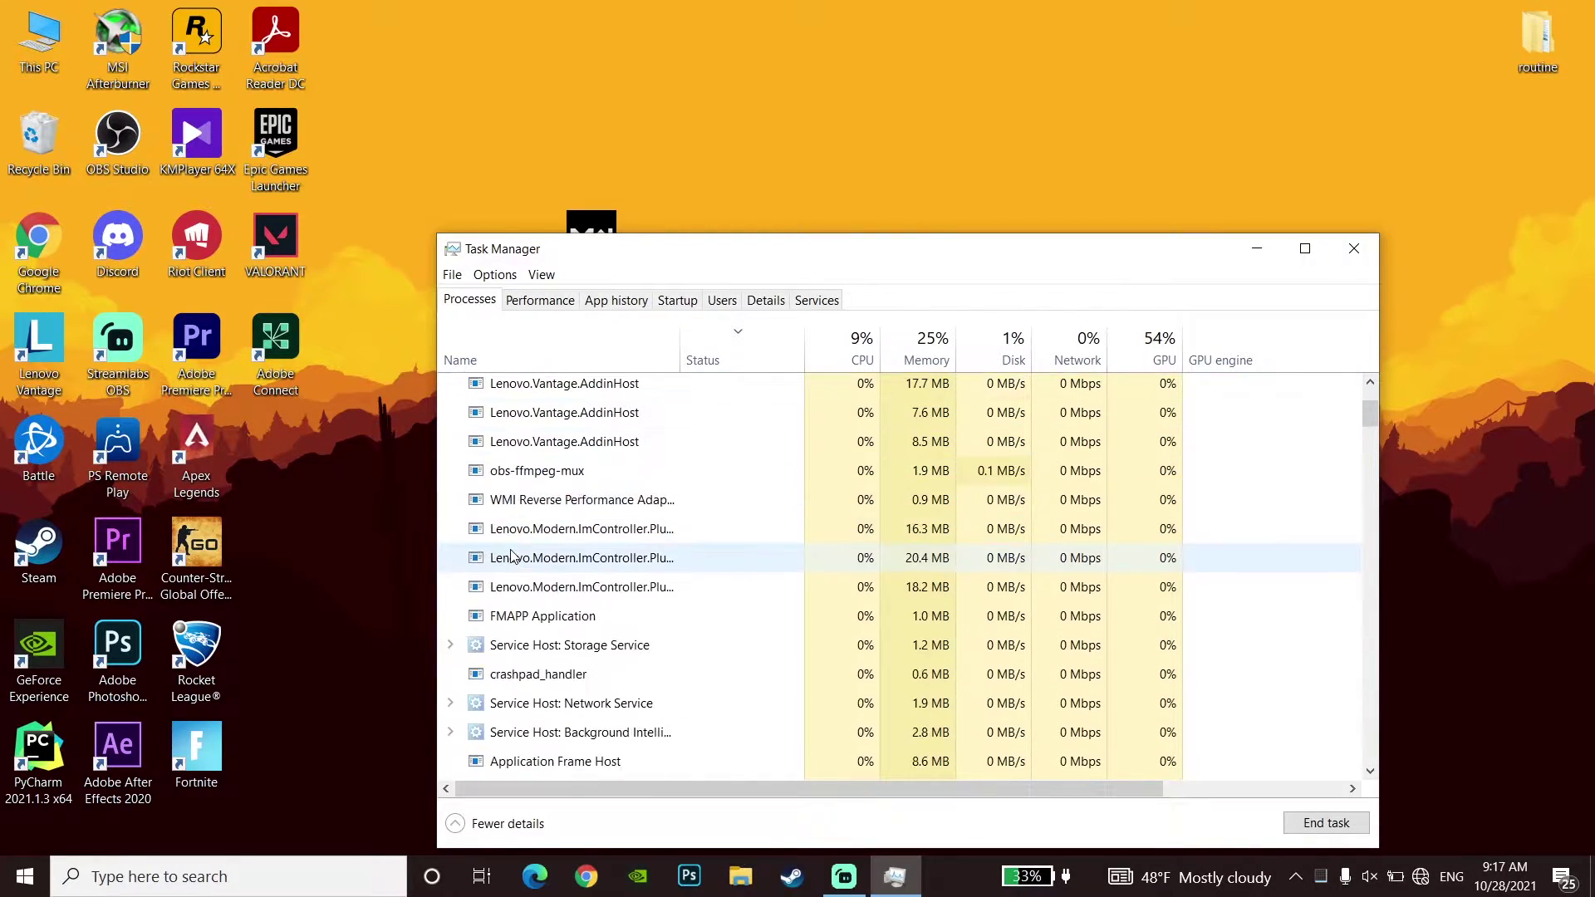
pyautogui.scroll(1, 511, 557)
pyautogui.click(512, 405)
pyautogui.rightClick(513, 405)
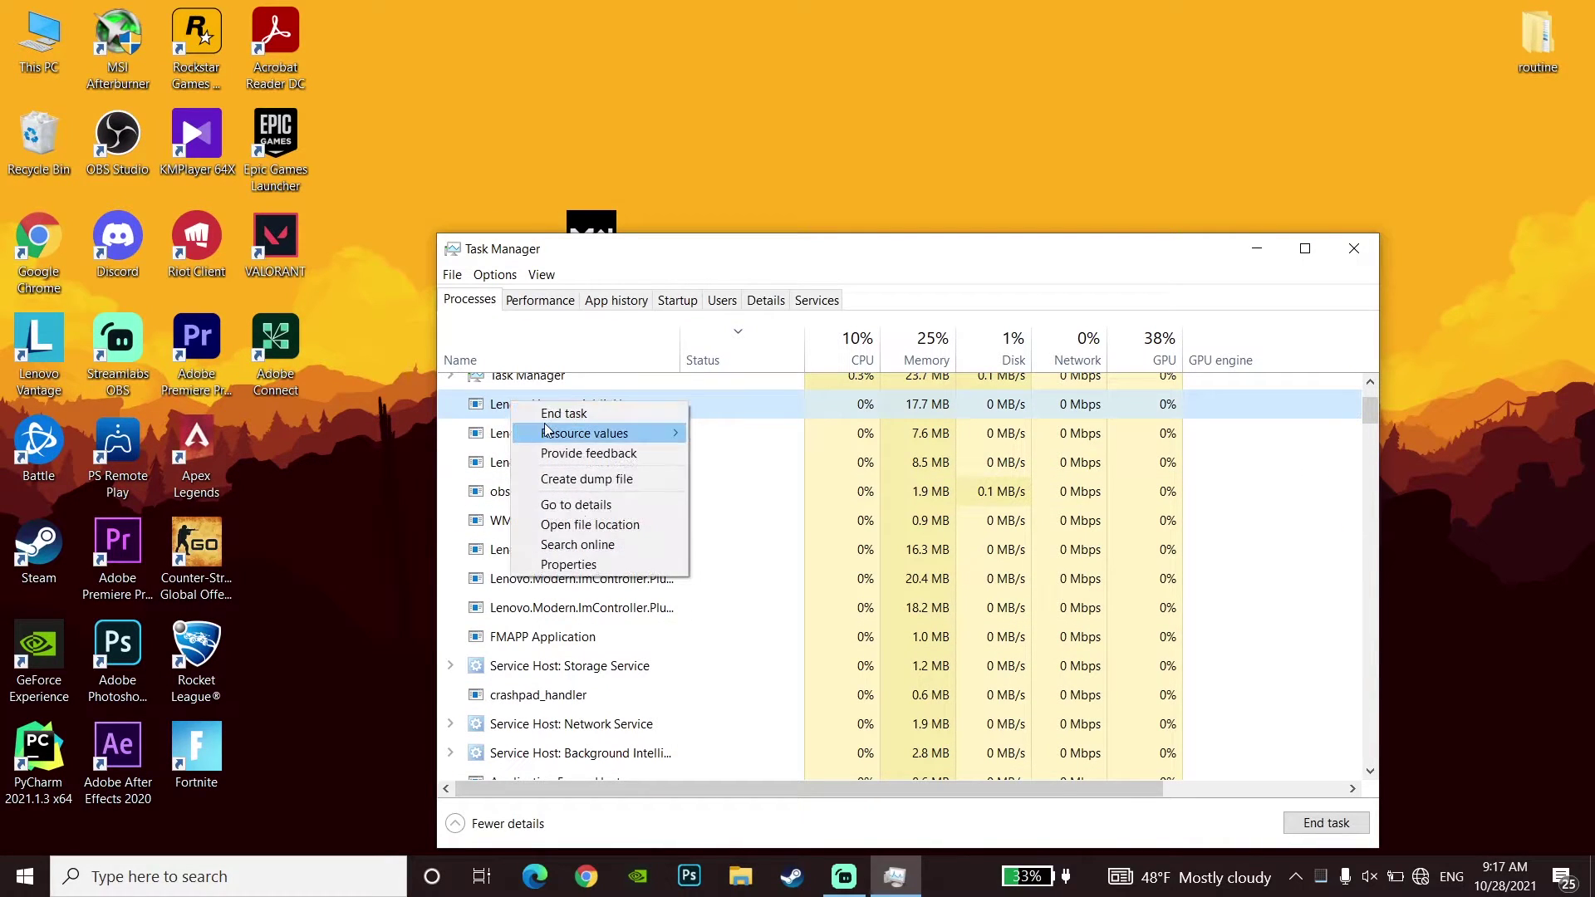
pyautogui.click(552, 415)
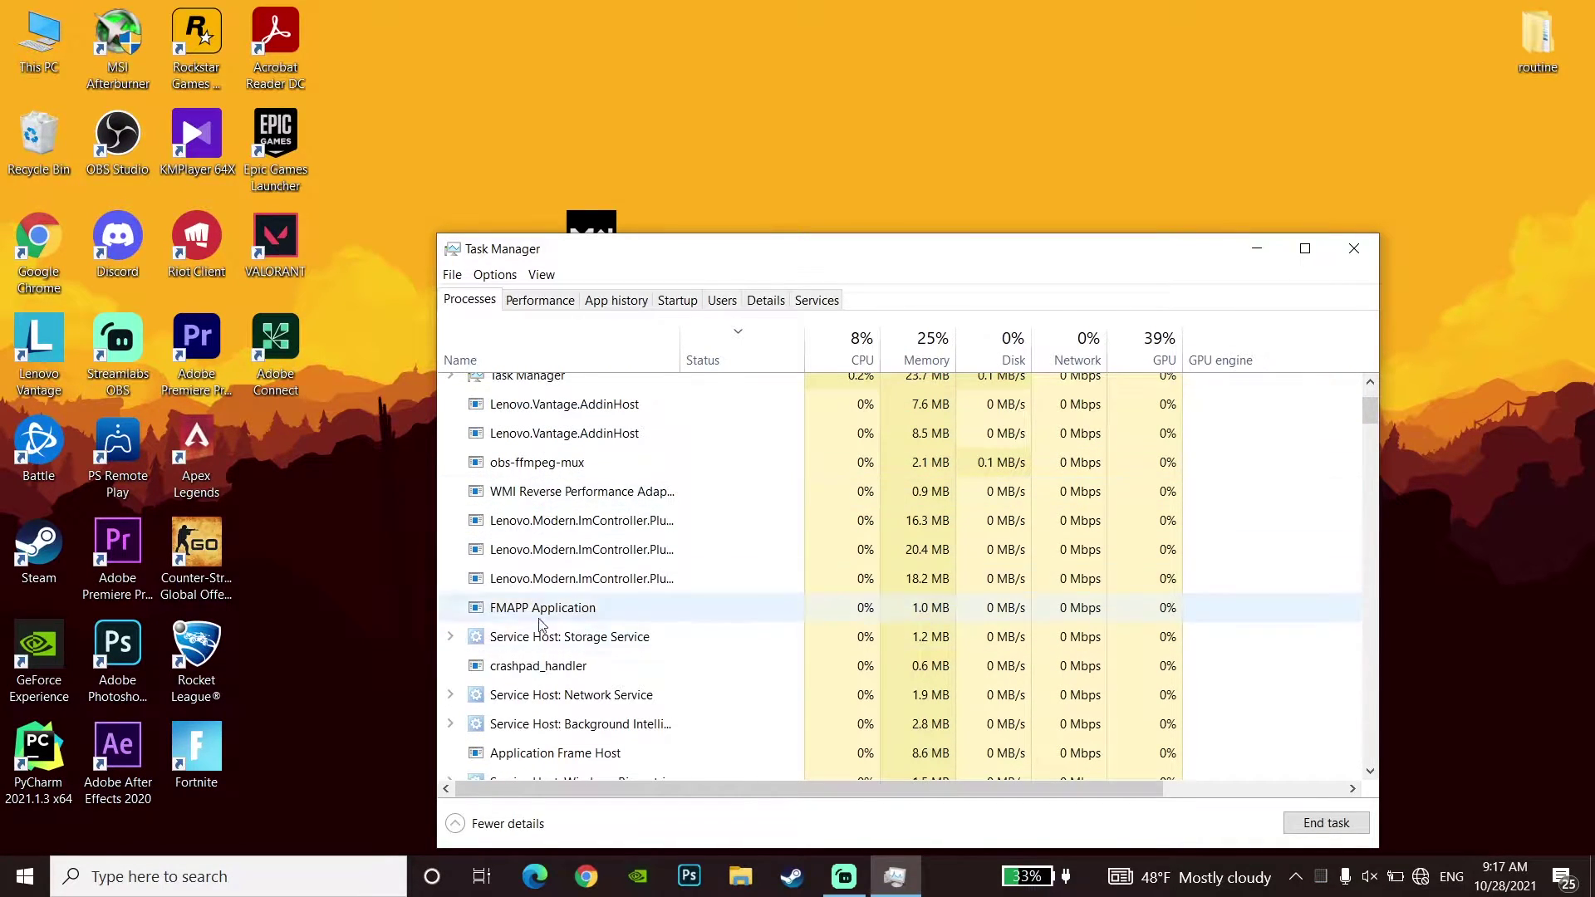
pyautogui.scroll(-2, 744, 605)
pyautogui.scroll(-1, 744, 610)
pyautogui.scroll(4, 744, 610)
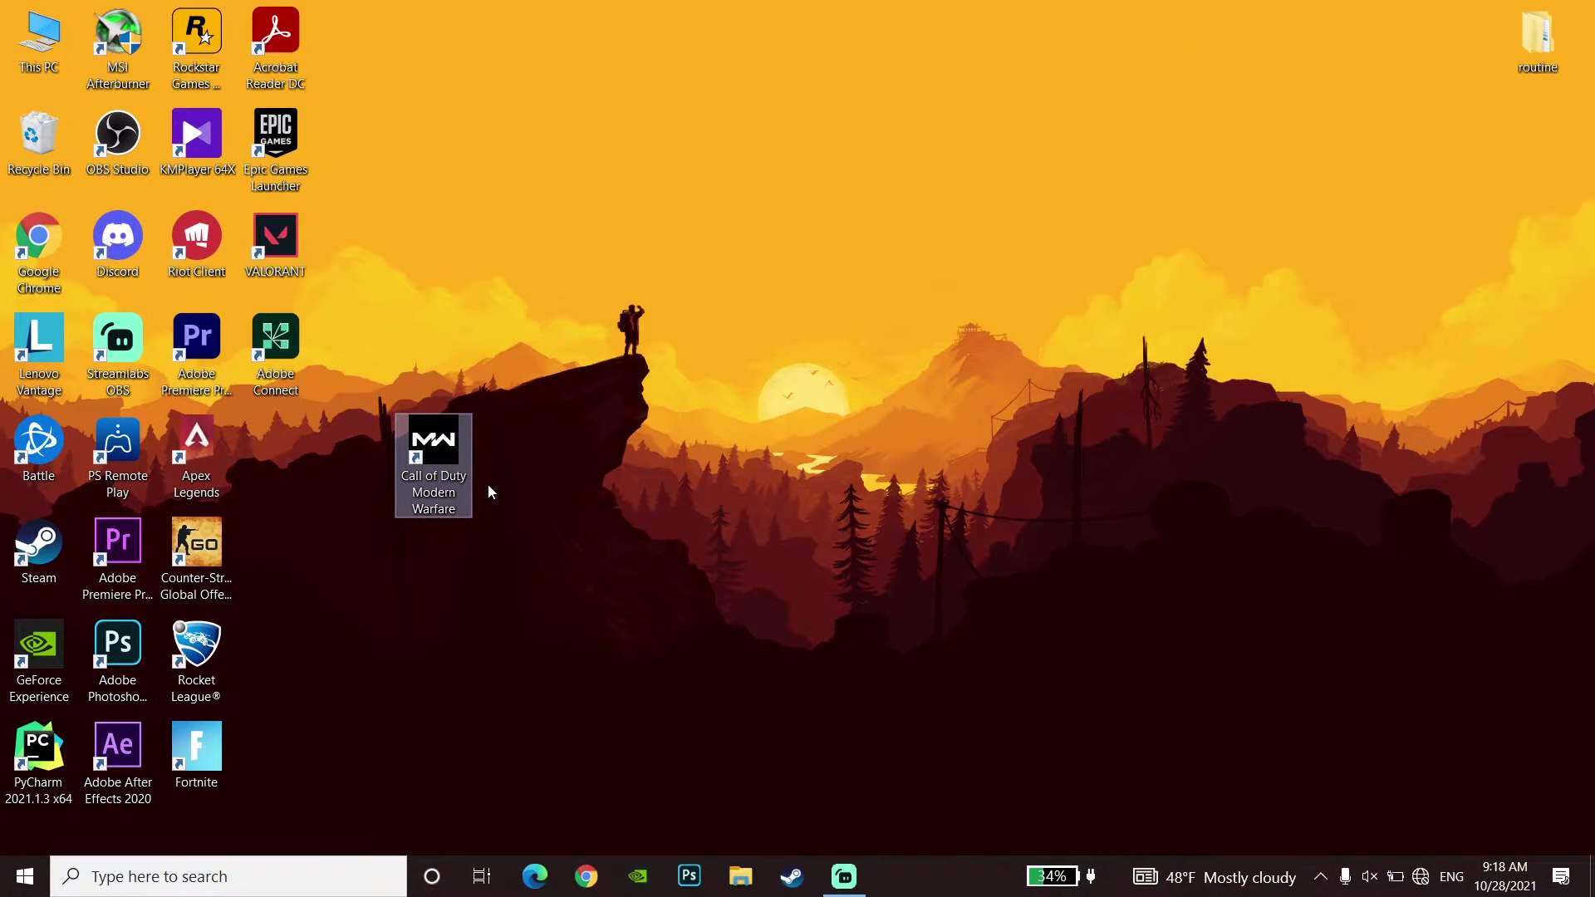
# Open the gaming section of Windows Settings and turn off Xbox Game Bar.
pyautogui.click(489, 492)
pyautogui.click(328, 872)
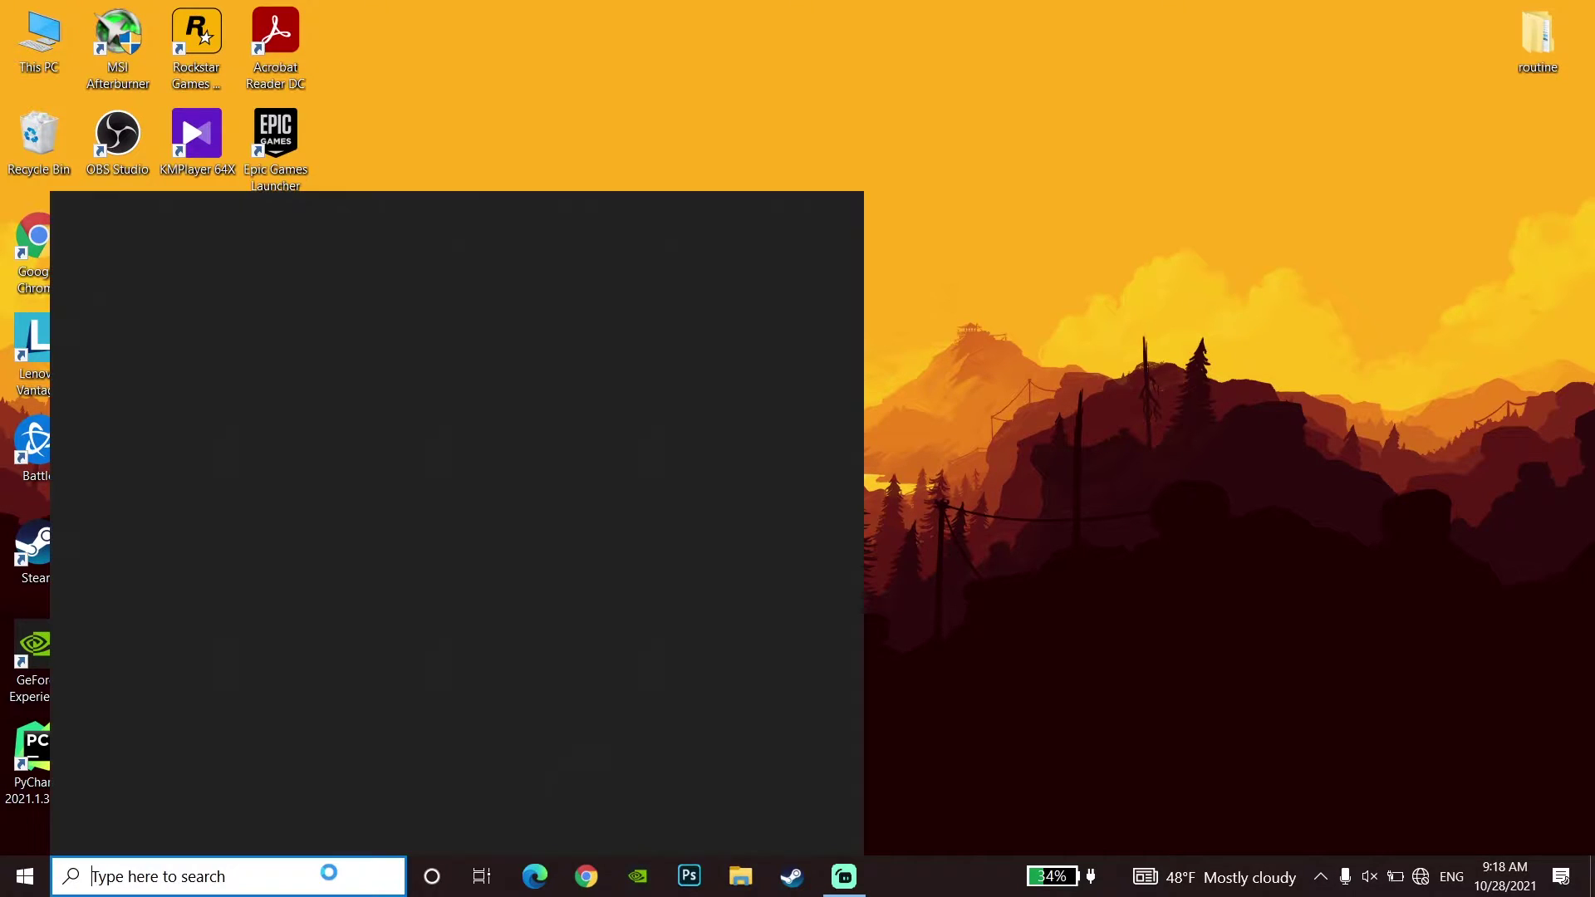
pyautogui.write('sett')
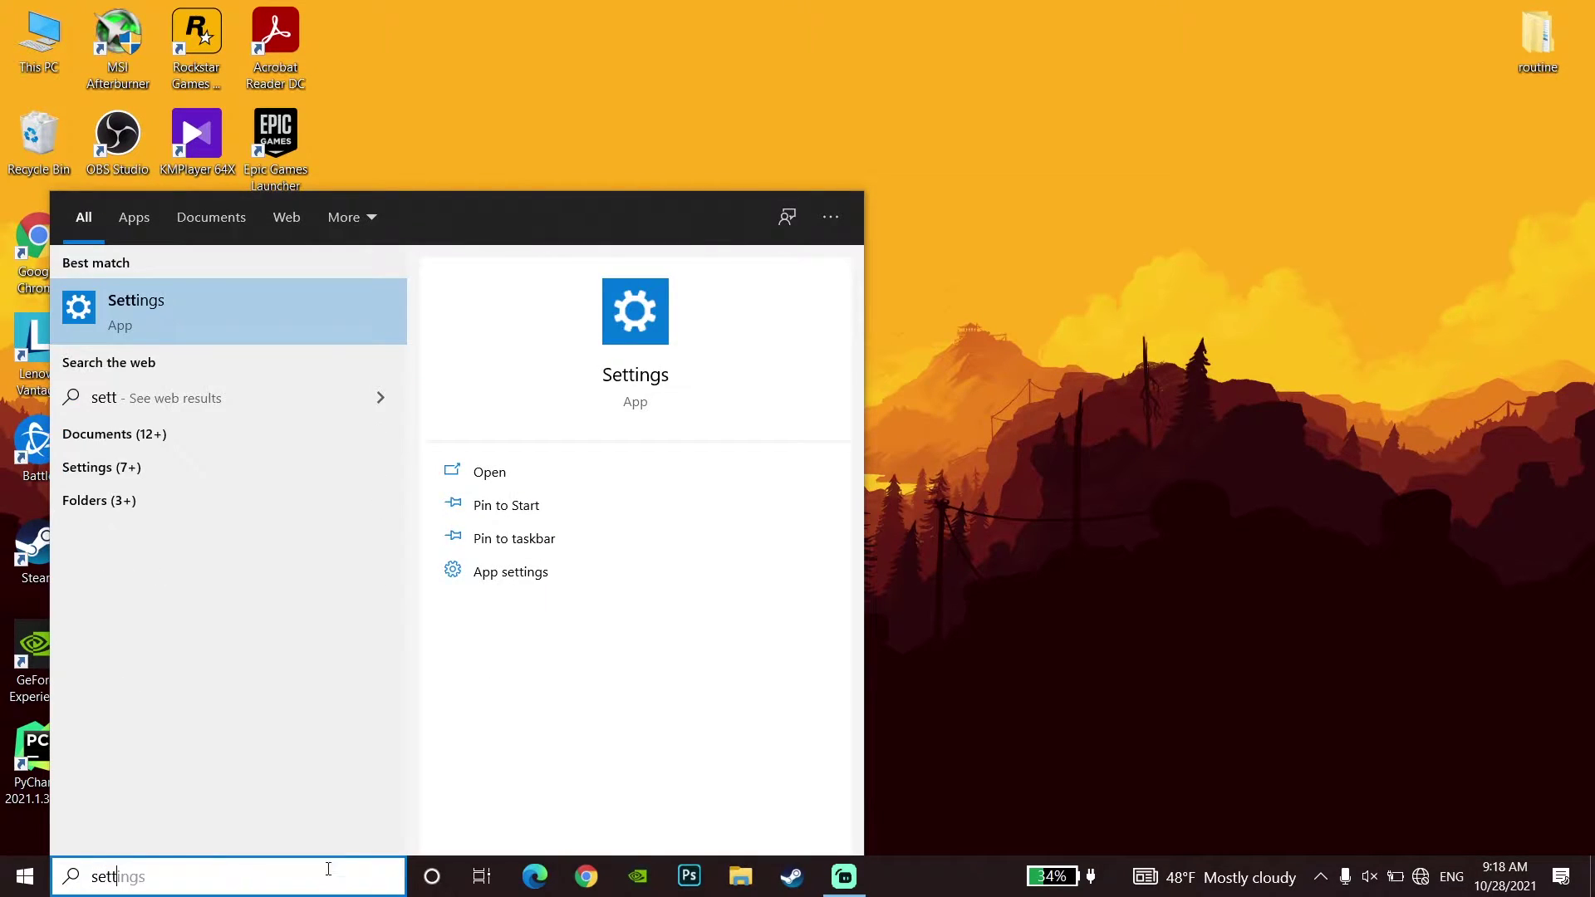
pyautogui.click(253, 307)
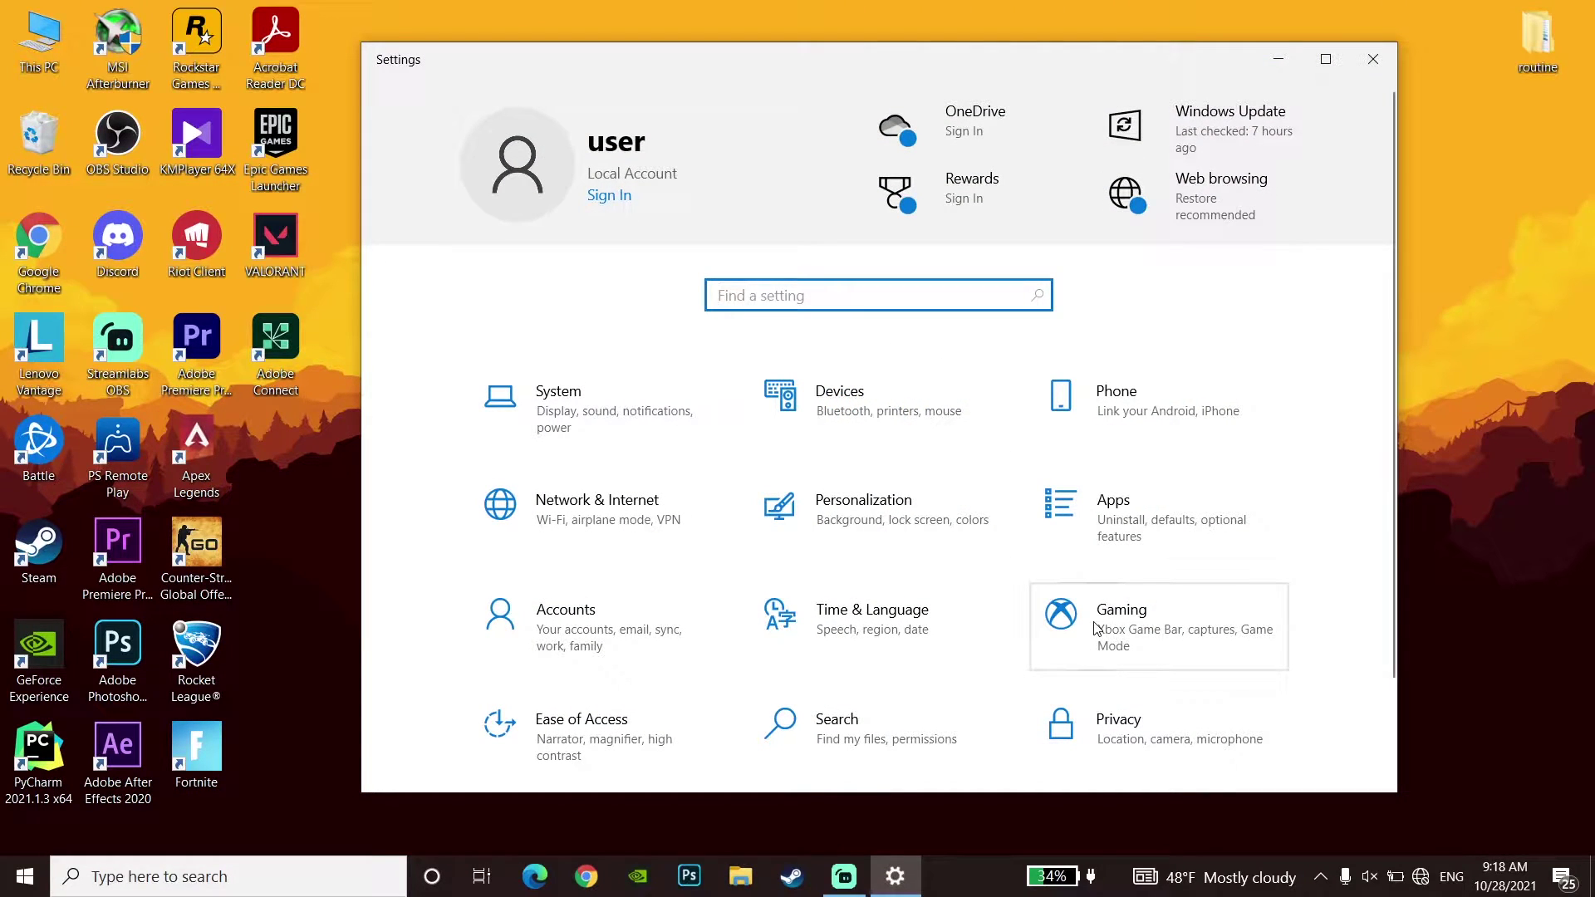
pyautogui.click(1088, 628)
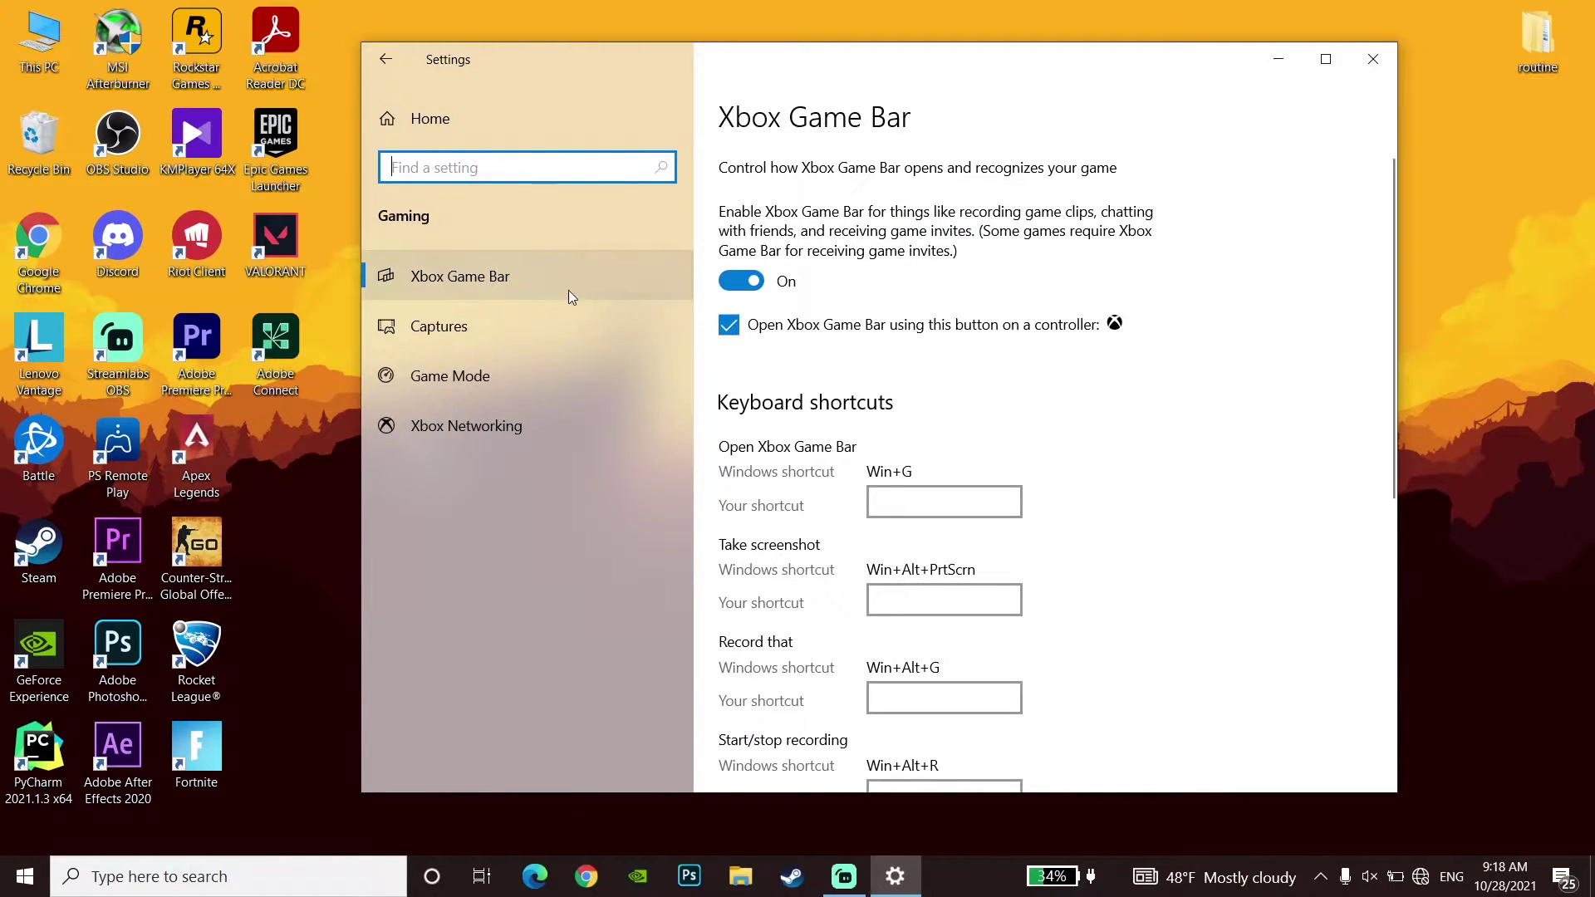
pyautogui.click(752, 282)
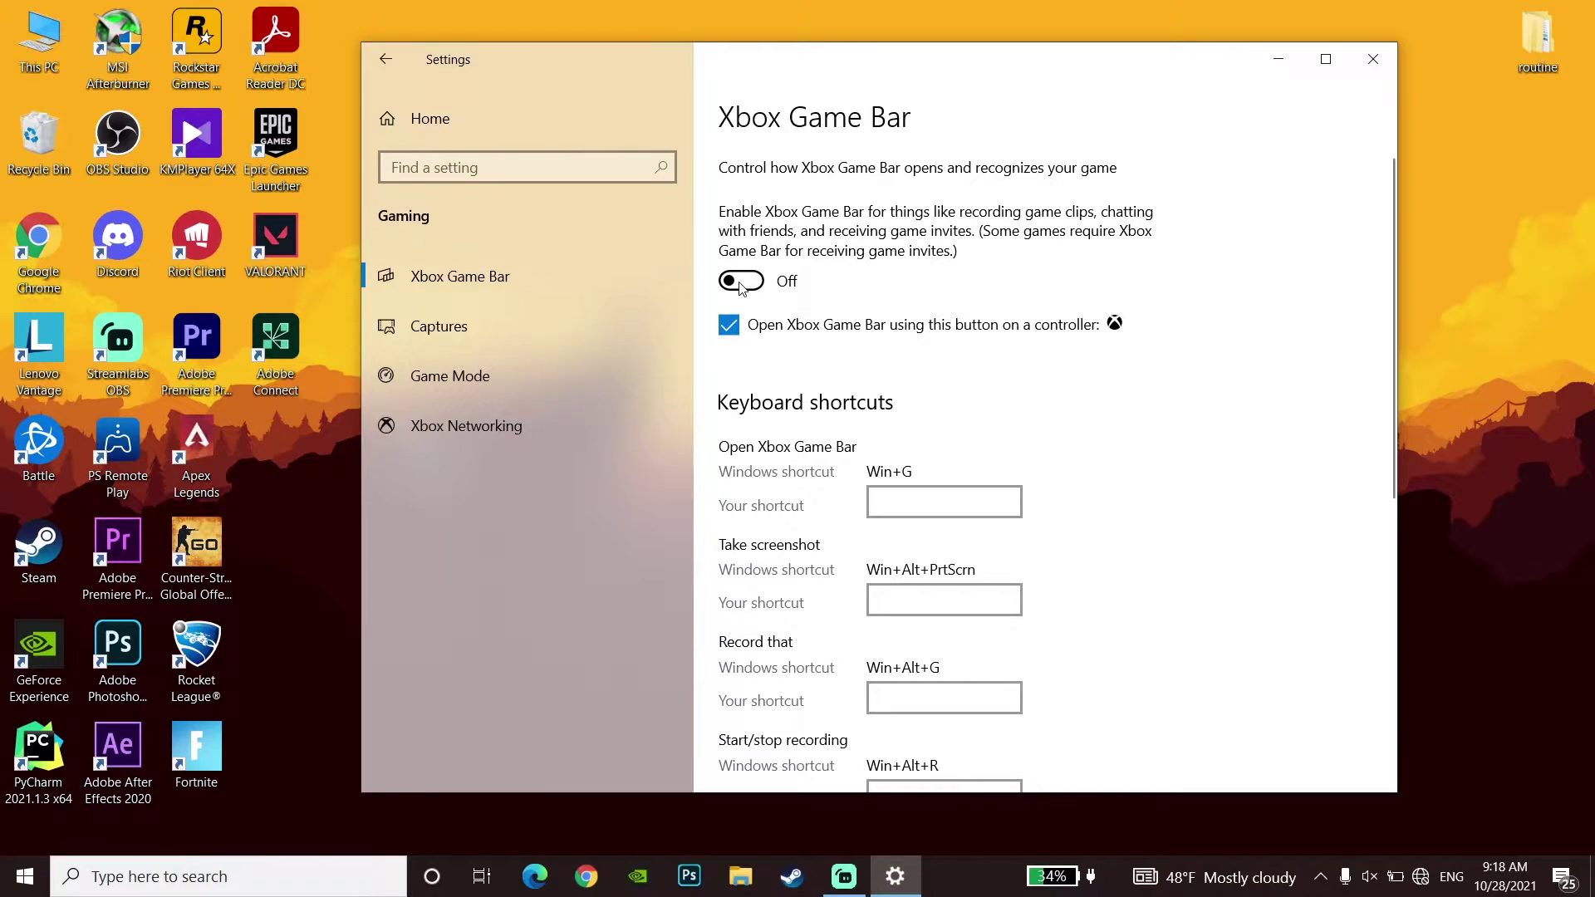
# Turn on Game Mode and recheck the Xbox Game Bar setting.
pyautogui.click(510, 382)
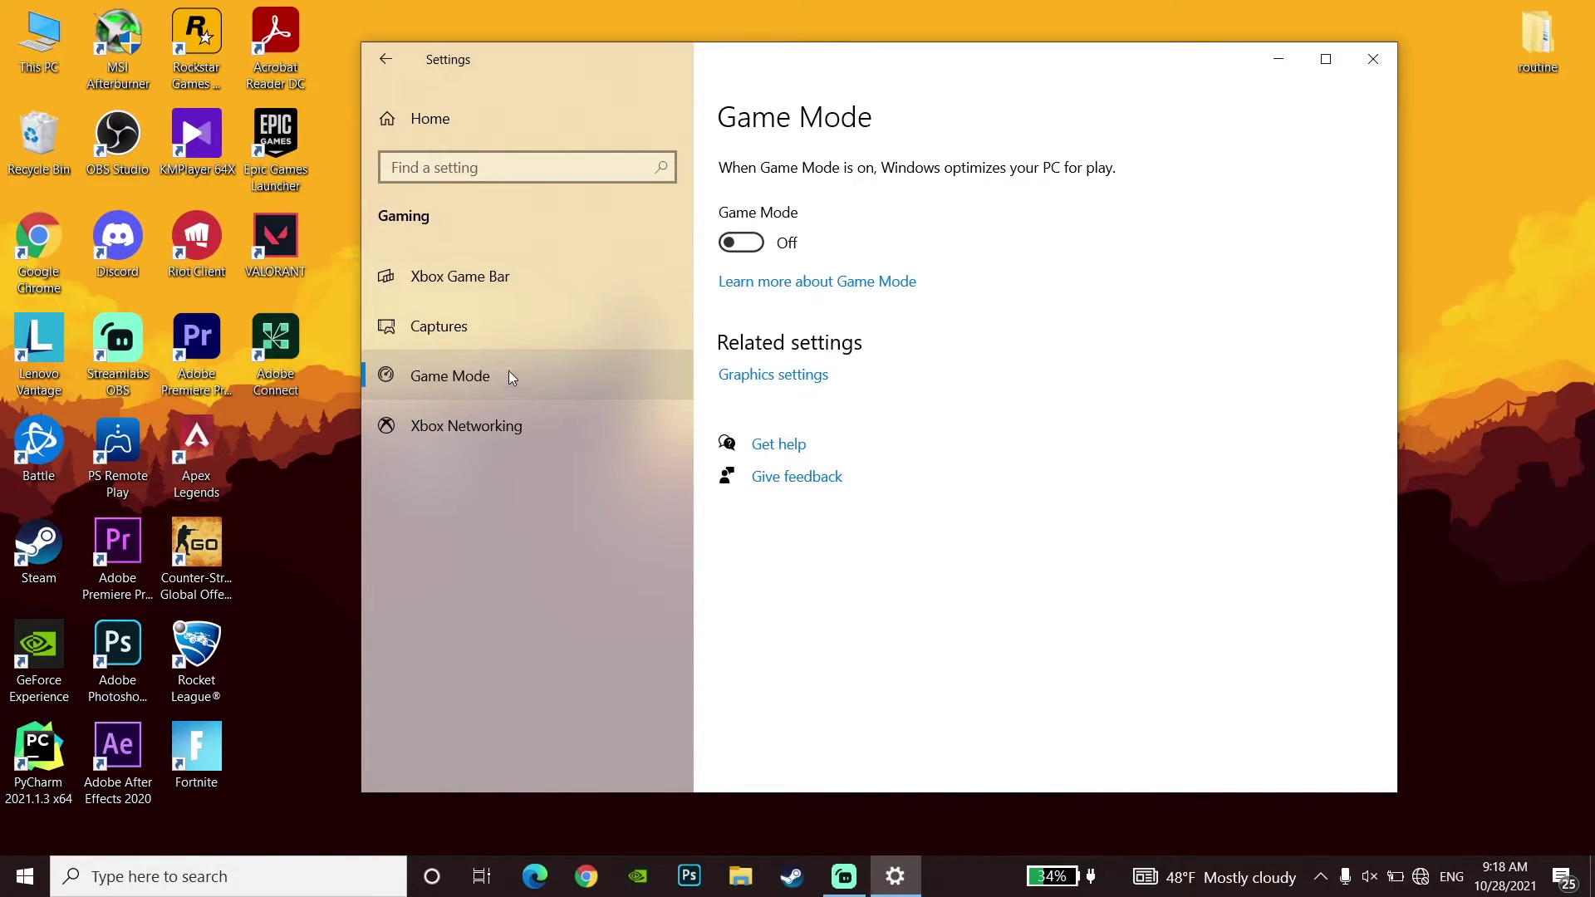
pyautogui.click(739, 244)
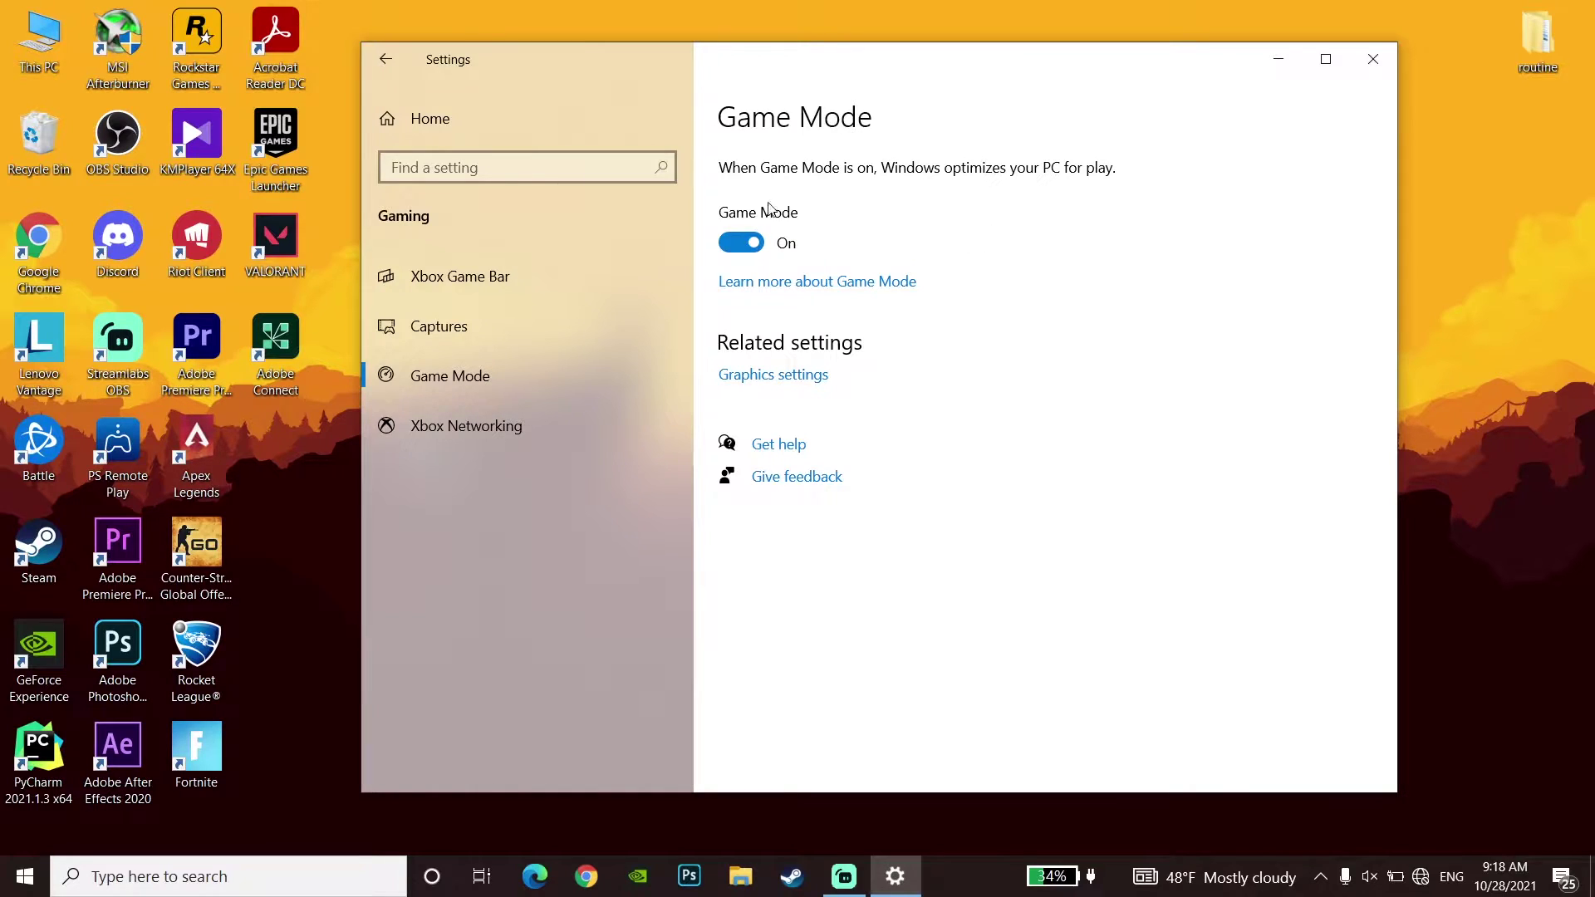
pyautogui.click(639, 282)
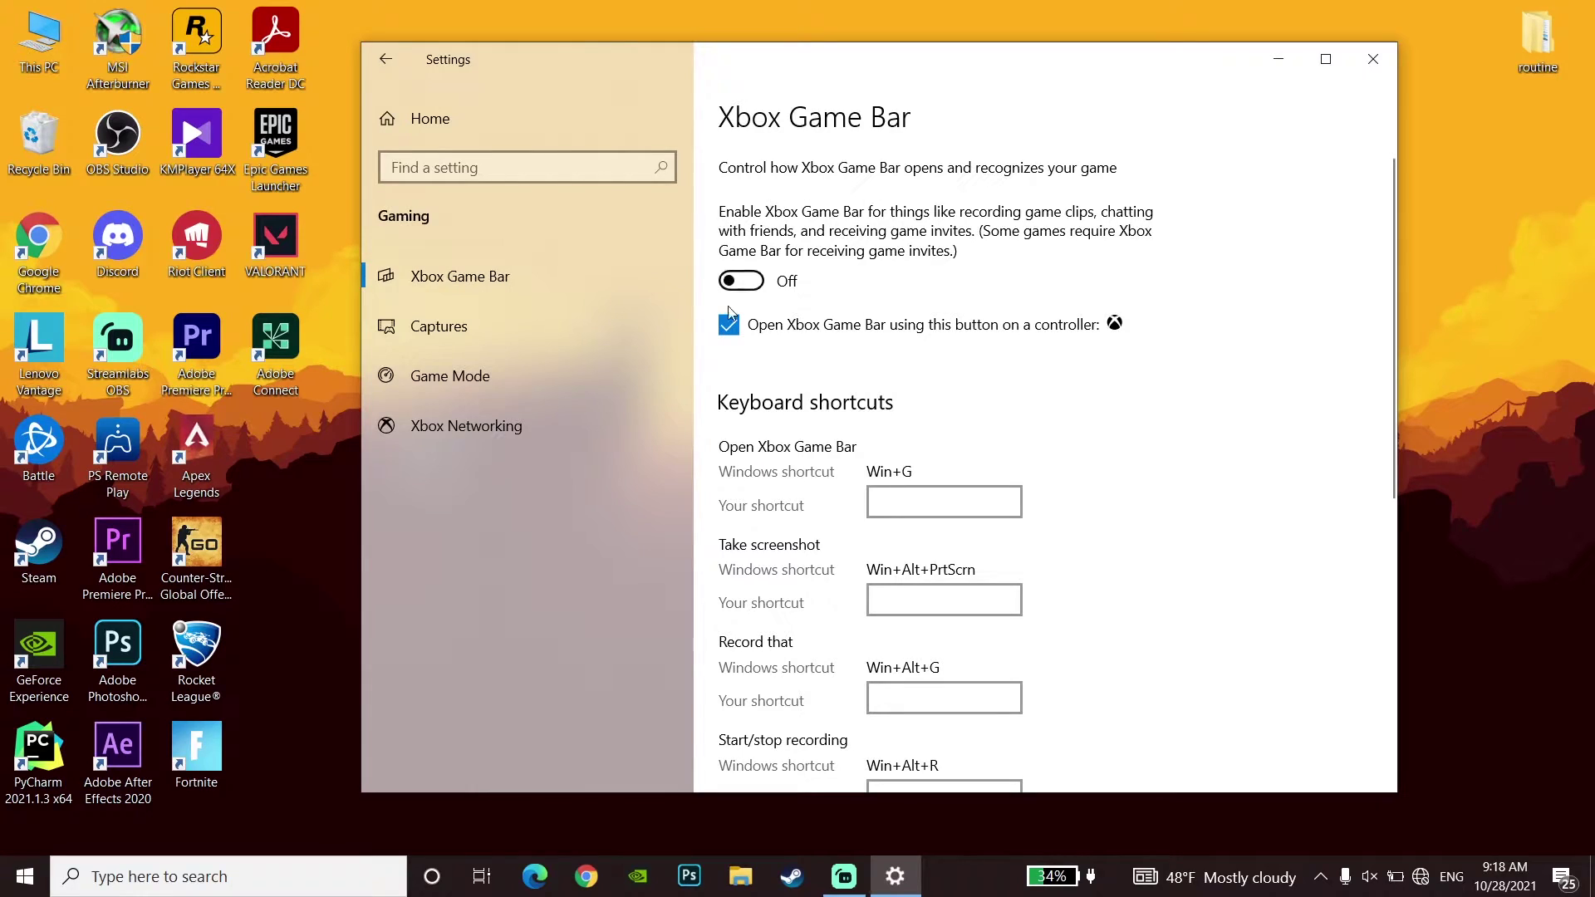
pyautogui.click(596, 374)
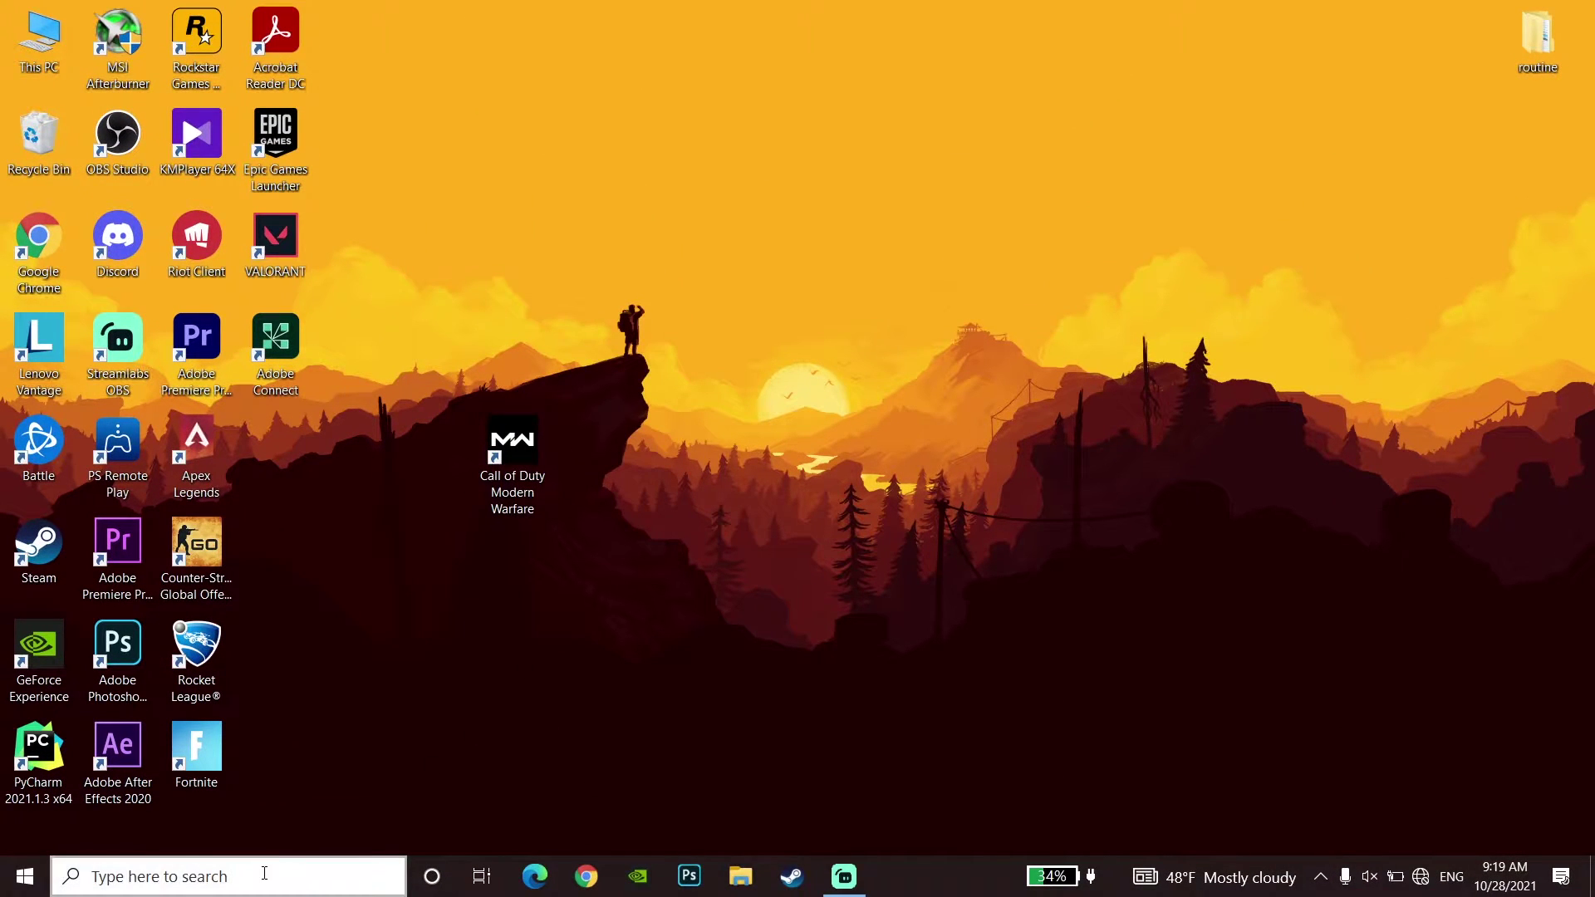
# Open the additional power settings from Power & sleep, check the available power plans, and close both windows.
pyautogui.click(262, 876)
pyautogui.write('power')
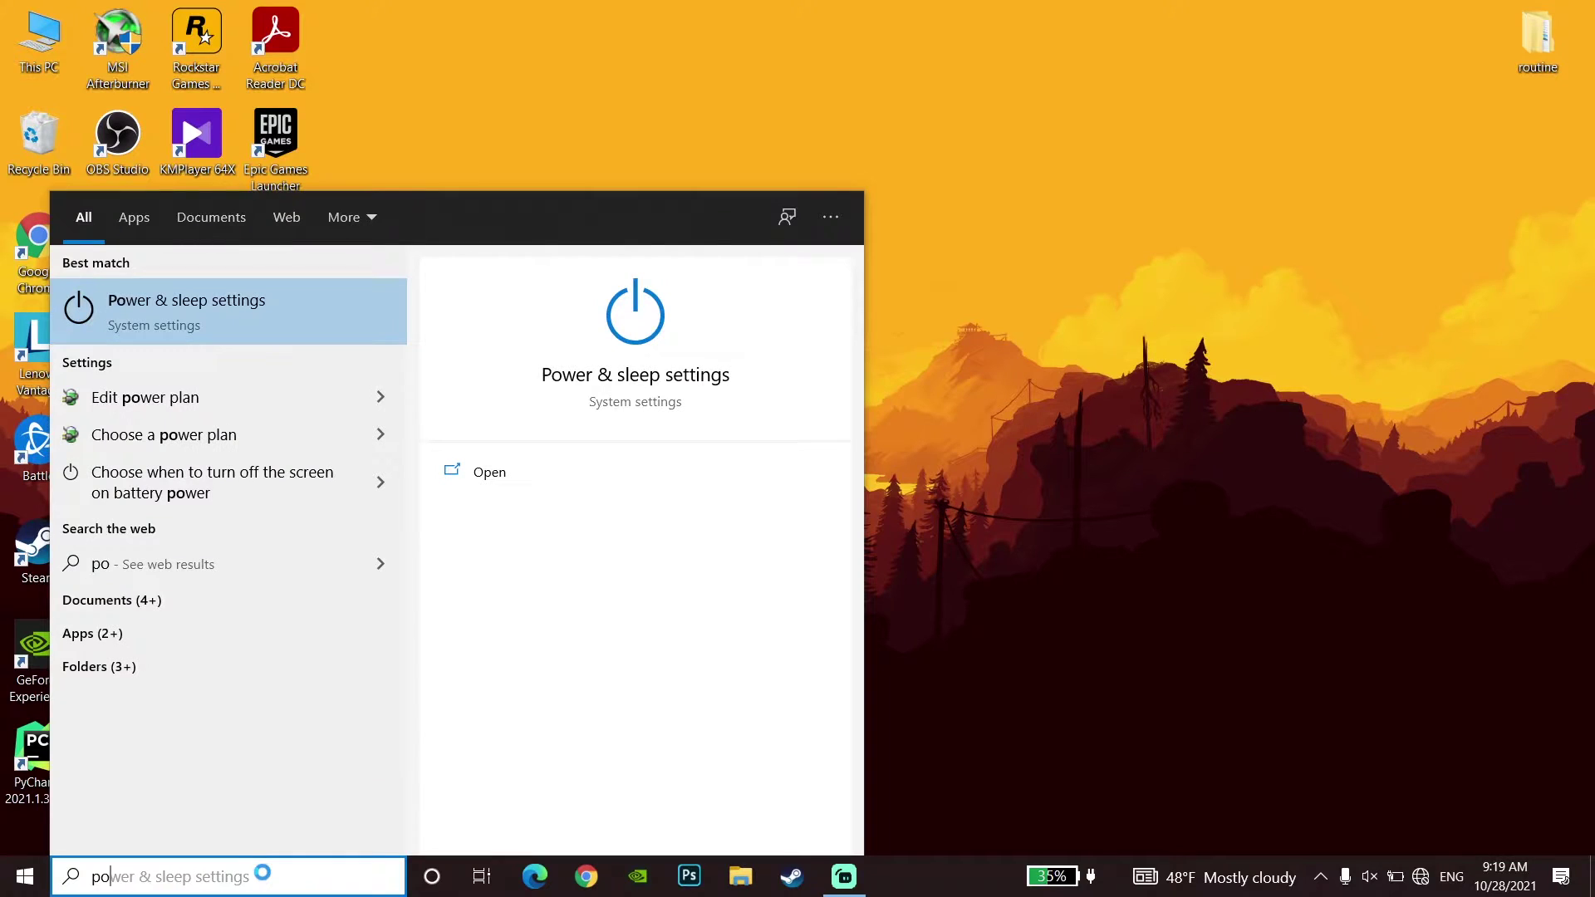
pyautogui.click(277, 327)
pyautogui.scroll(-3, 791, 377)
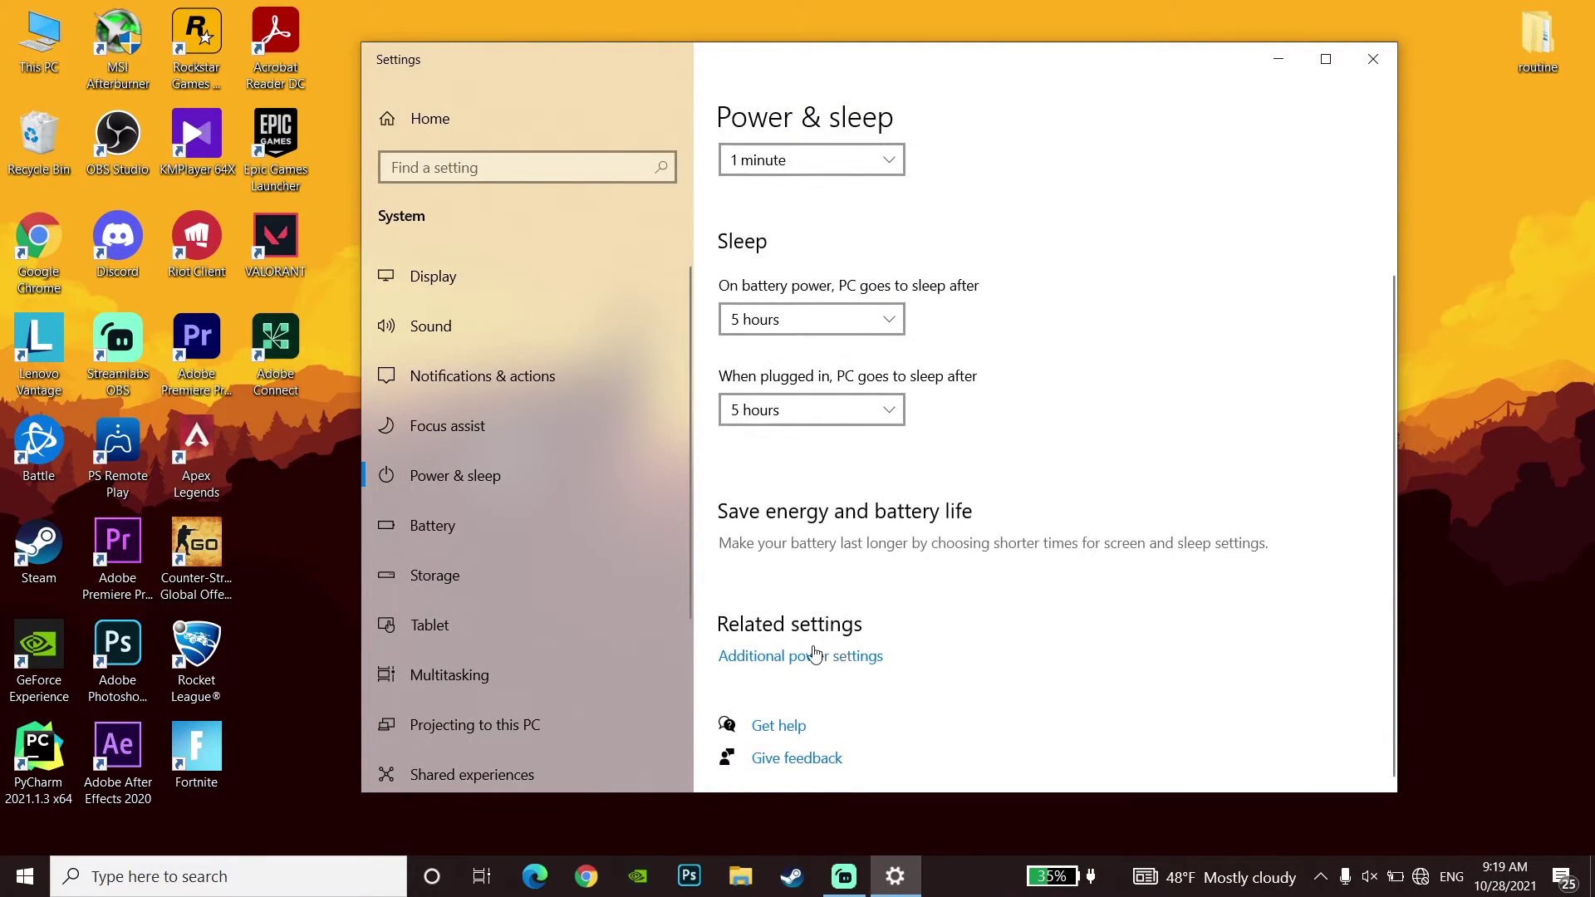
pyautogui.click(806, 662)
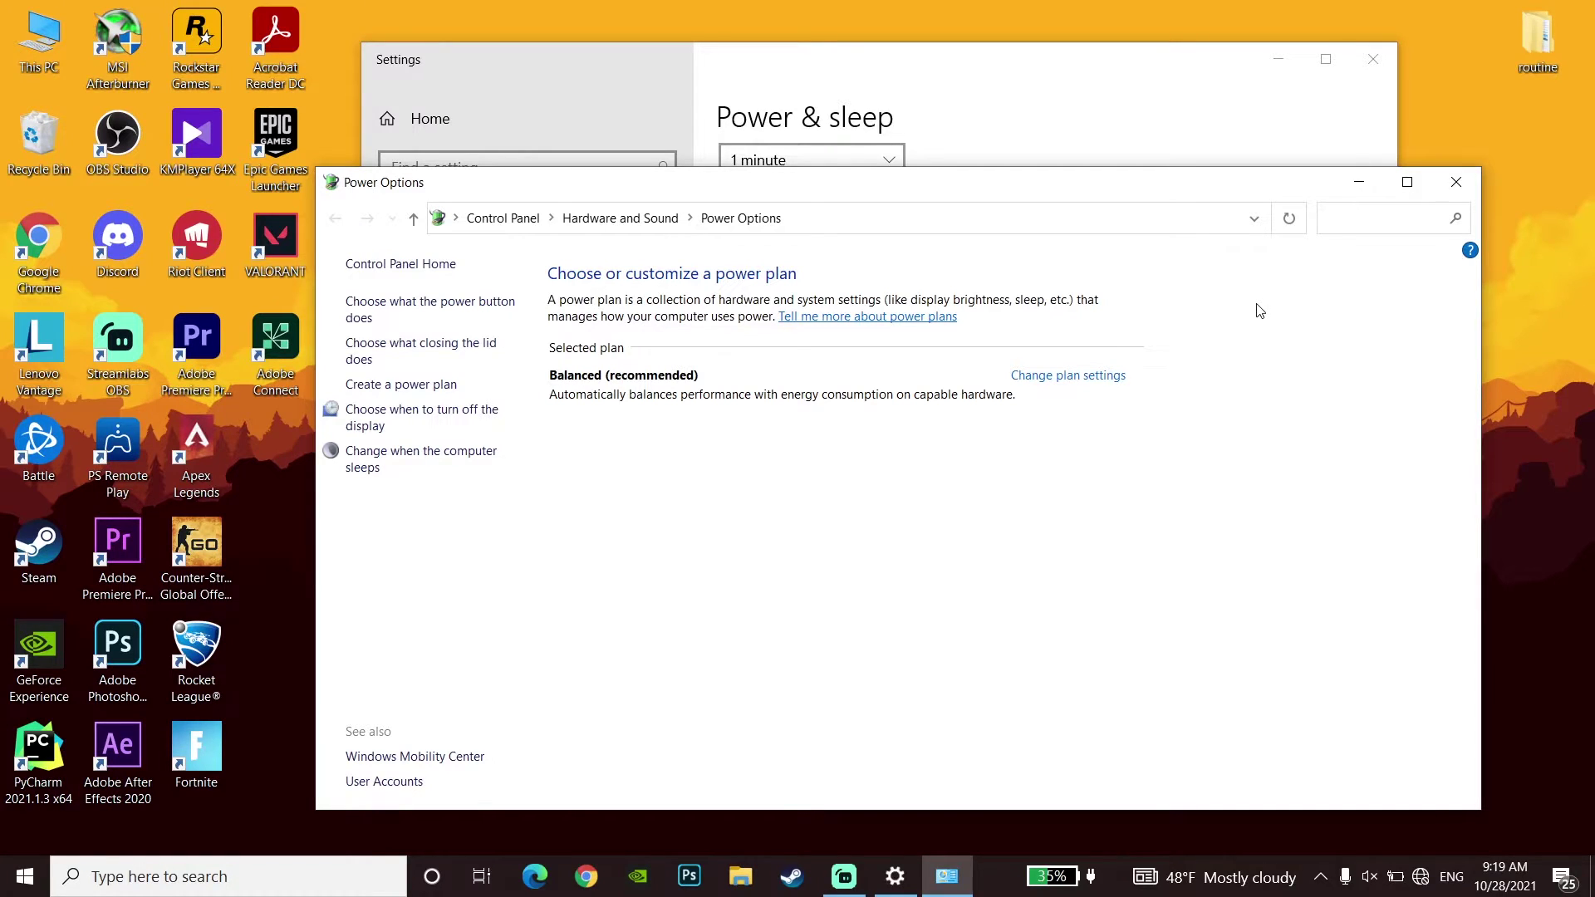
pyautogui.click(1456, 181)
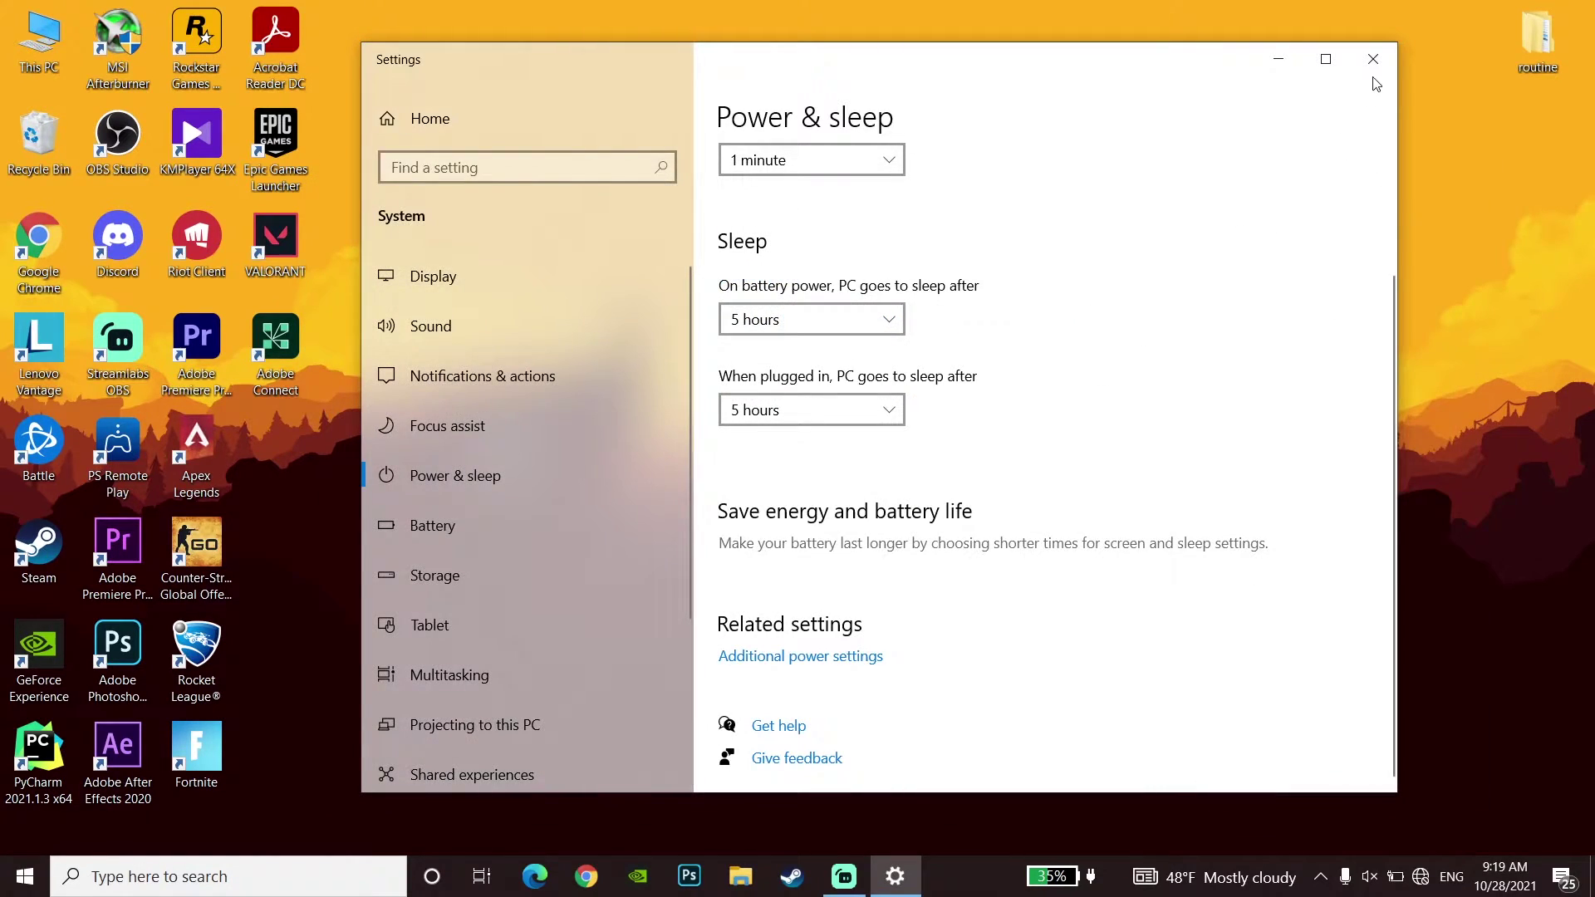
pyautogui.click(1373, 59)
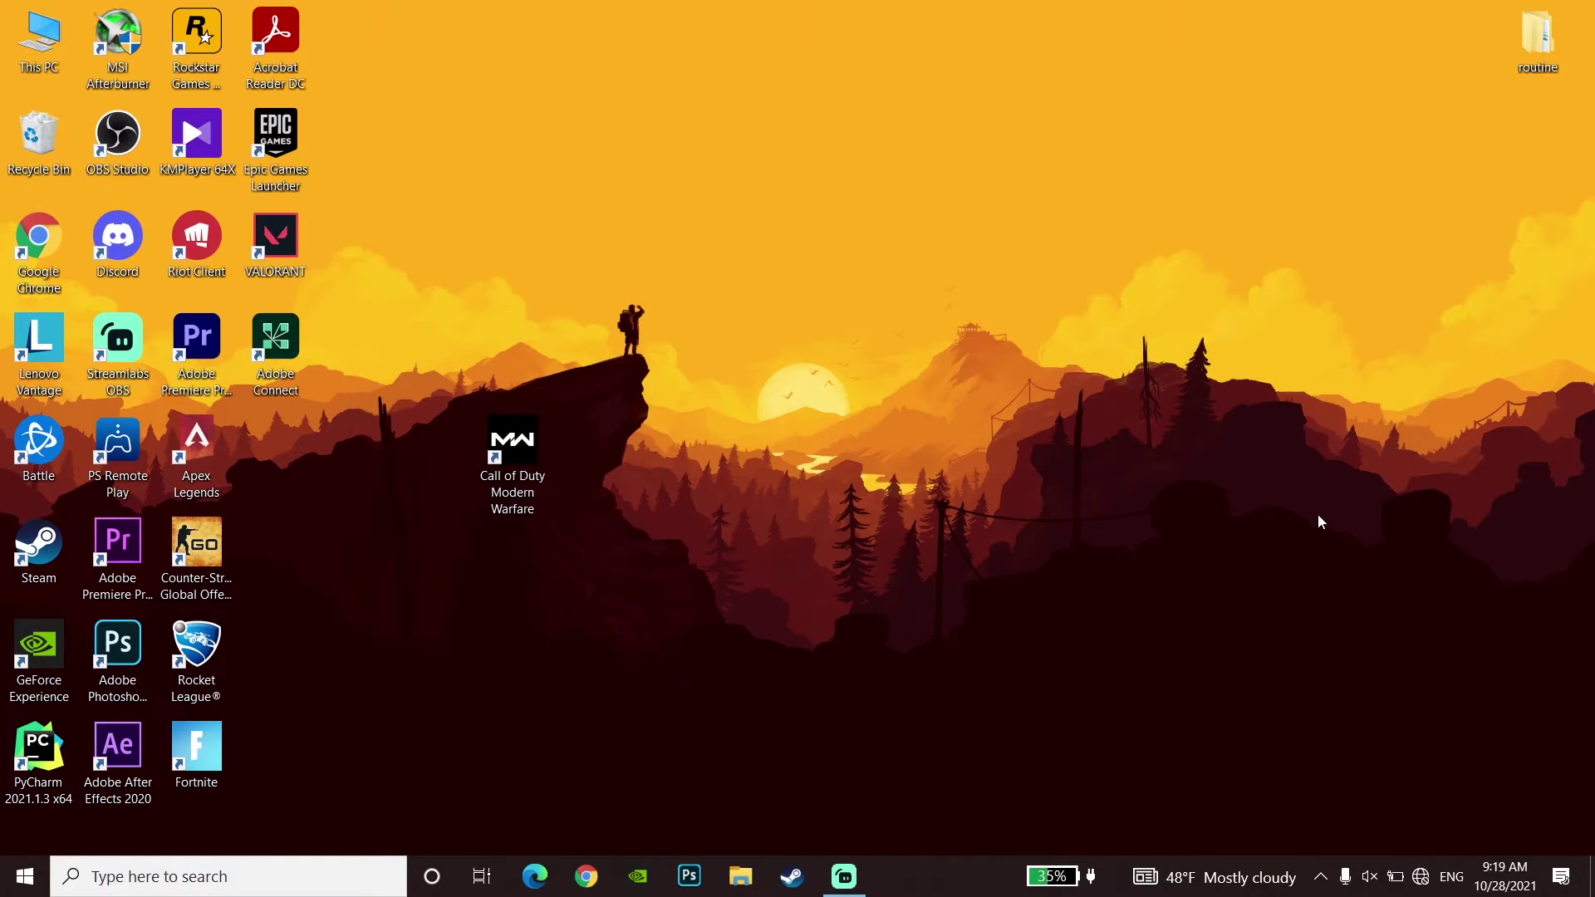
# Set the plugged-in power mode to Best performance from the battery indicator.
pyautogui.click(1403, 876)
pyautogui.click(1473, 718)
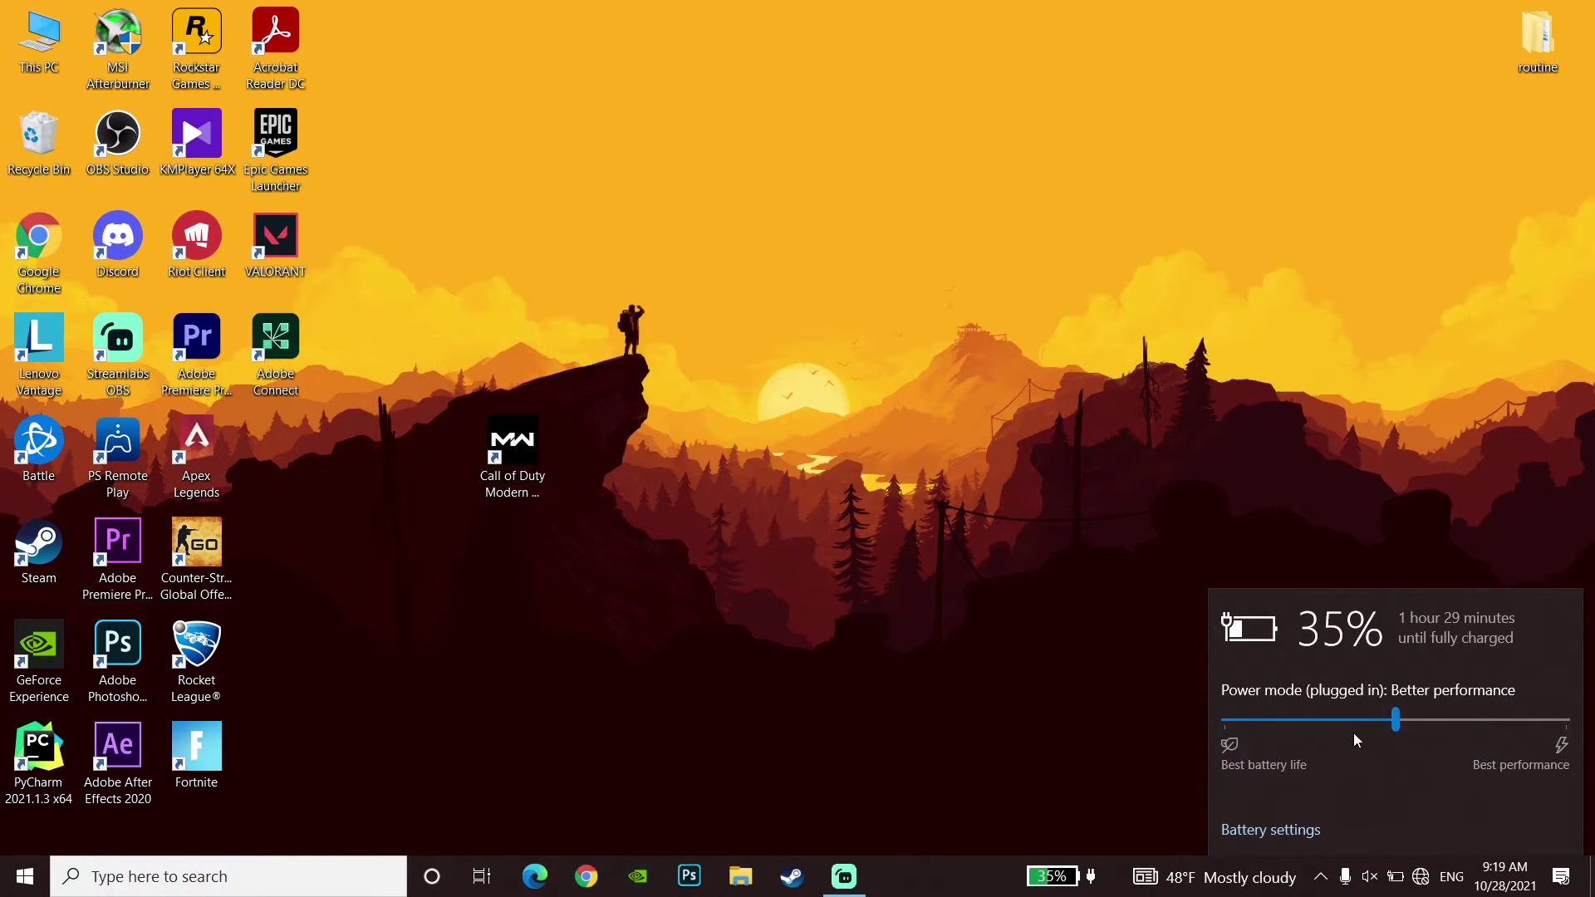
pyautogui.moveTo(1395, 720); pyautogui.dragTo(1545, 743)
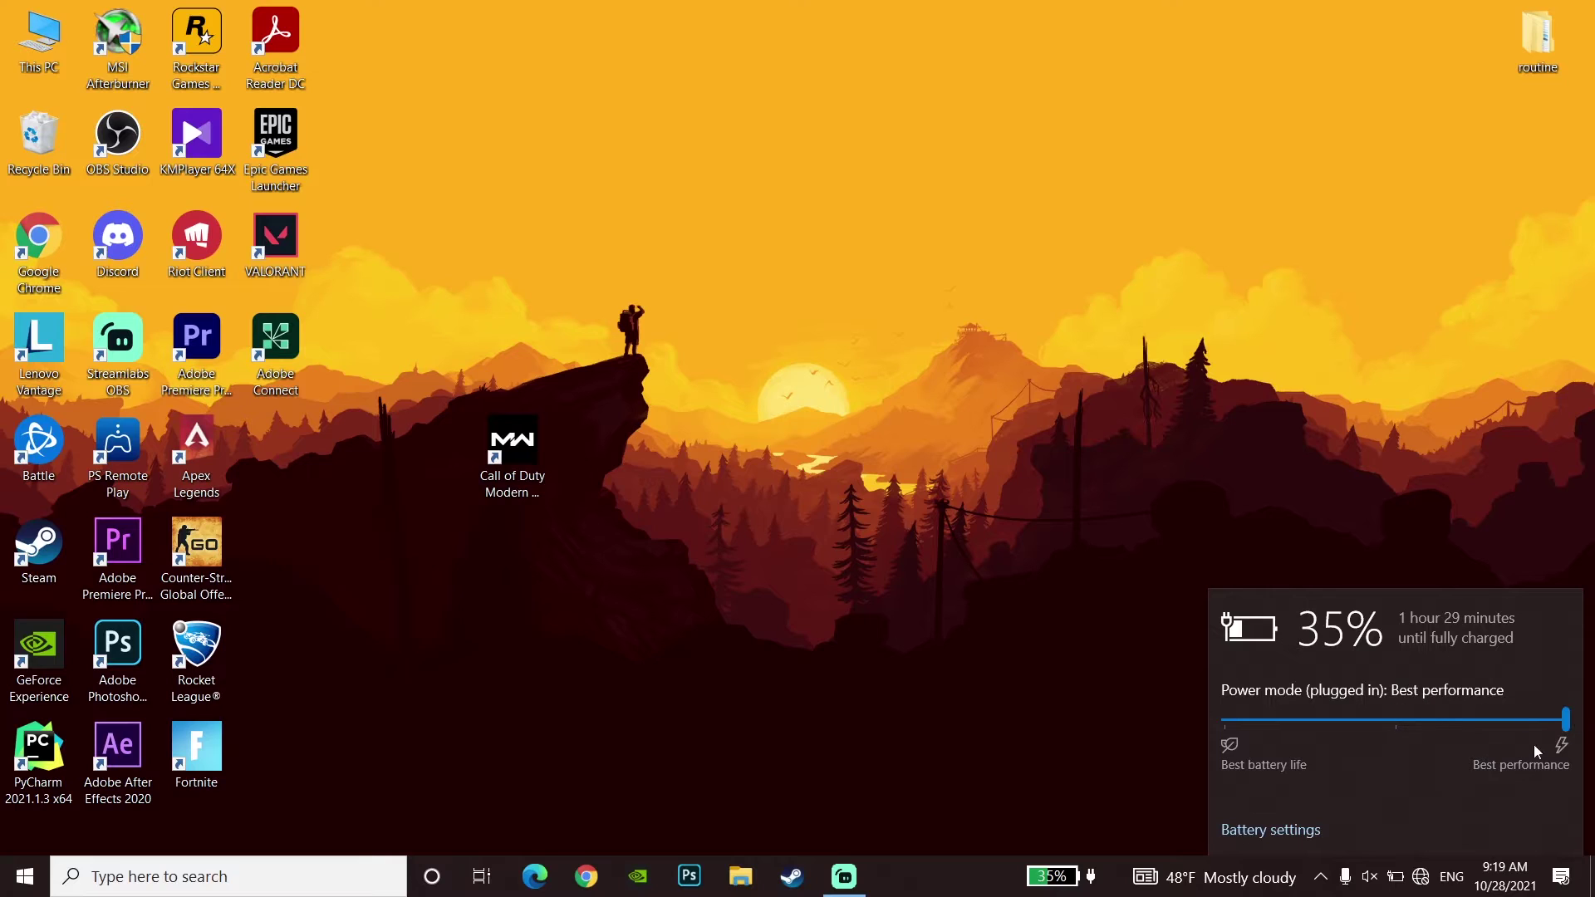
pyautogui.click(1151, 504)
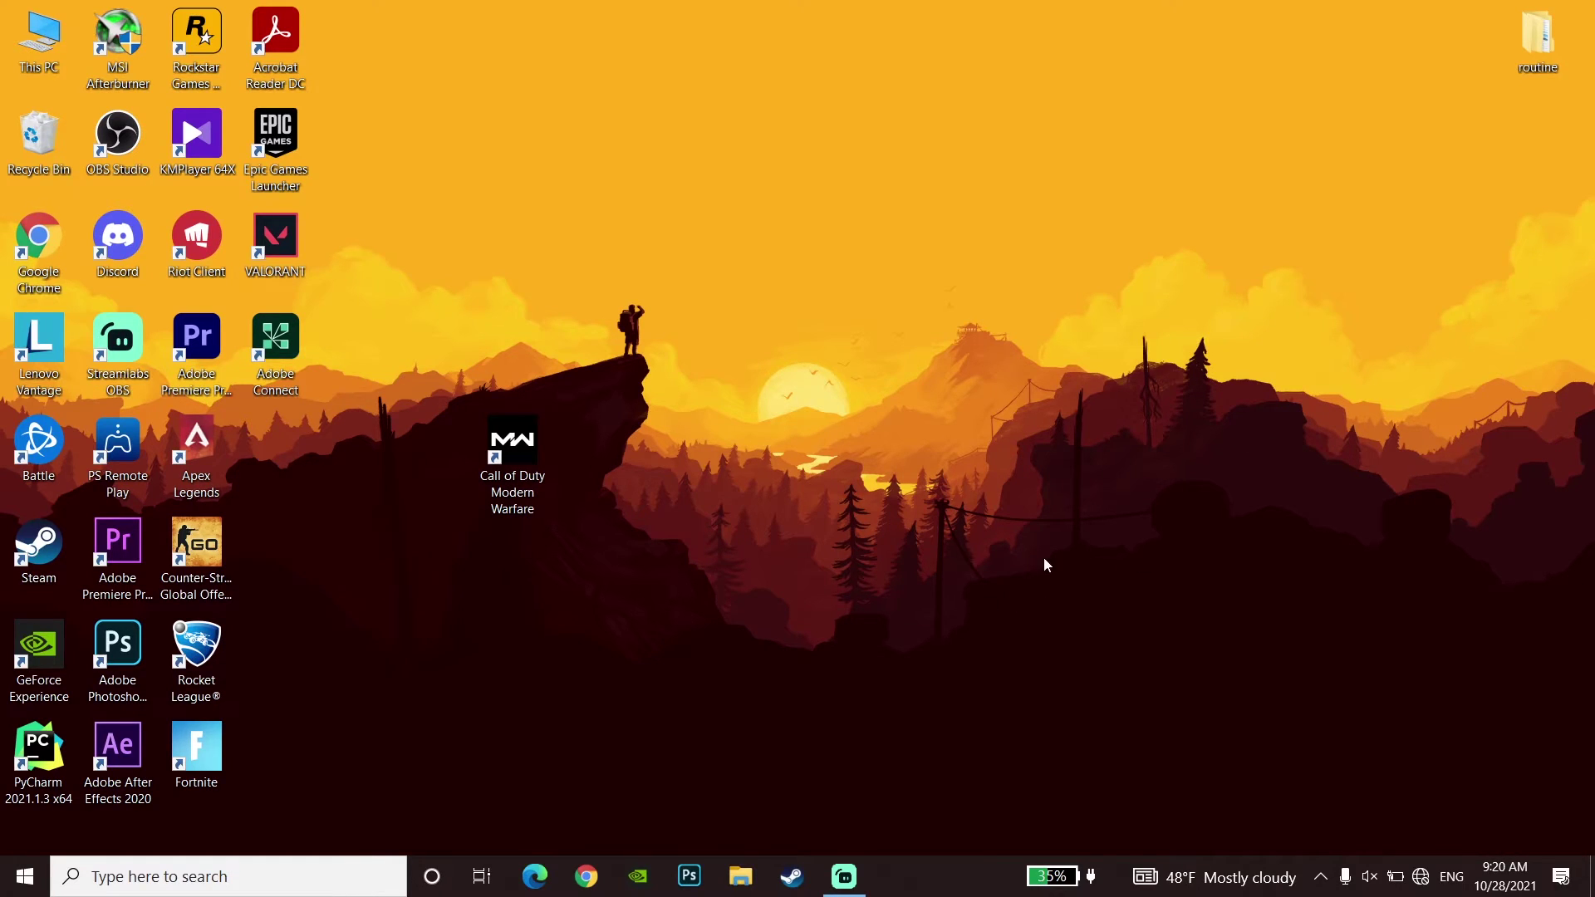
pyautogui.moveTo(841, 319); pyautogui.dragTo(351, 708)
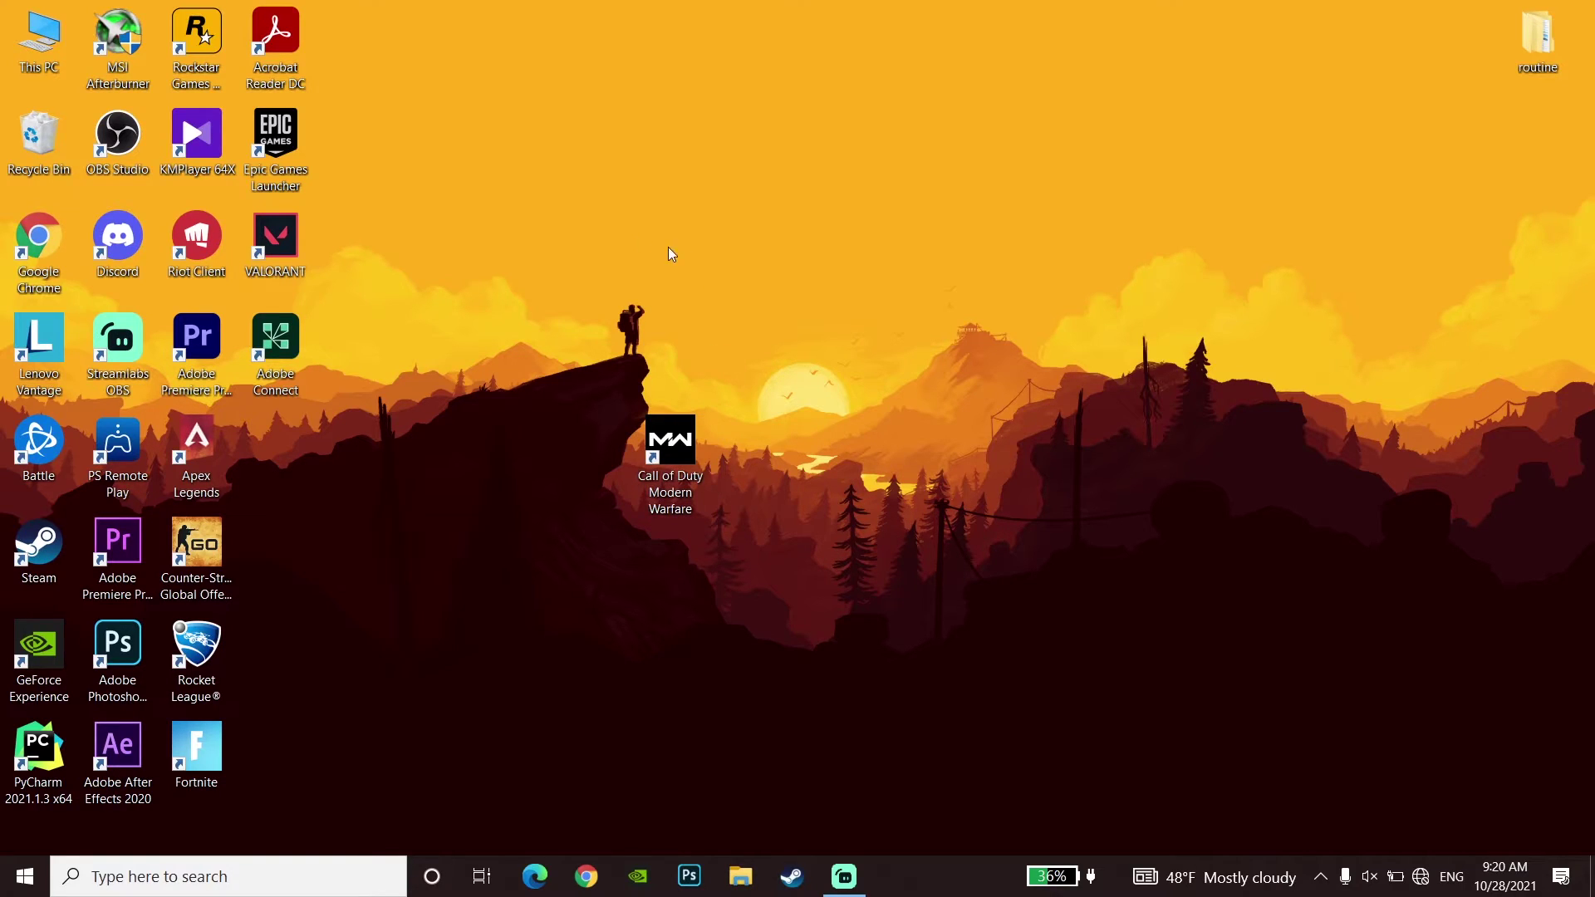
# Open the Performance Options through This PC's properties and advanced system settings.
pyautogui.rightClick(13, 34)
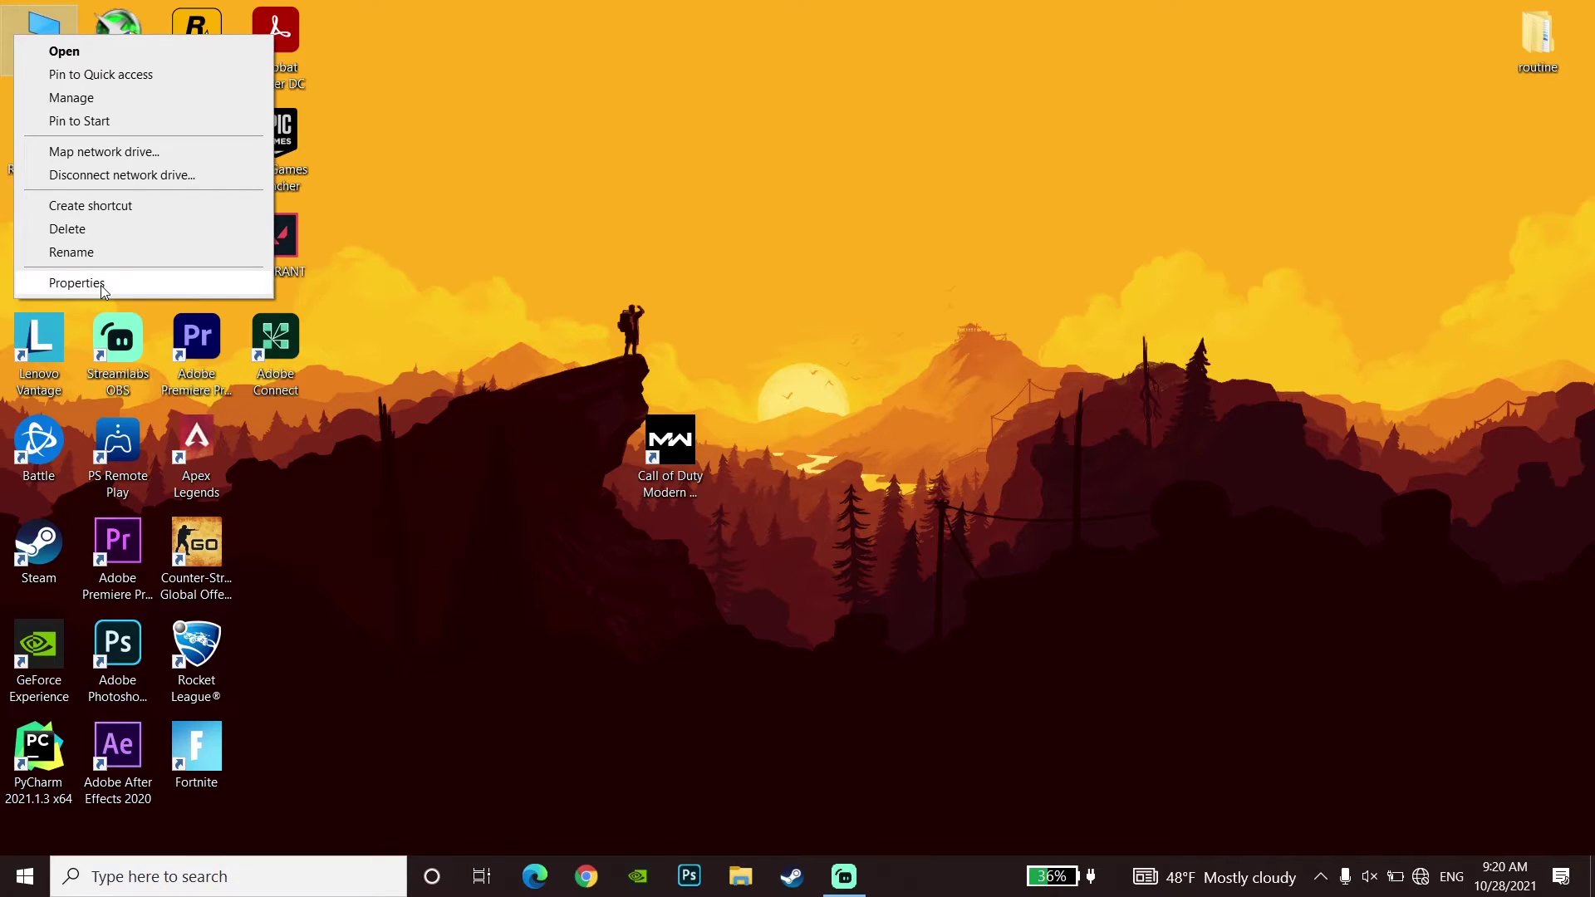
pyautogui.click(77, 283)
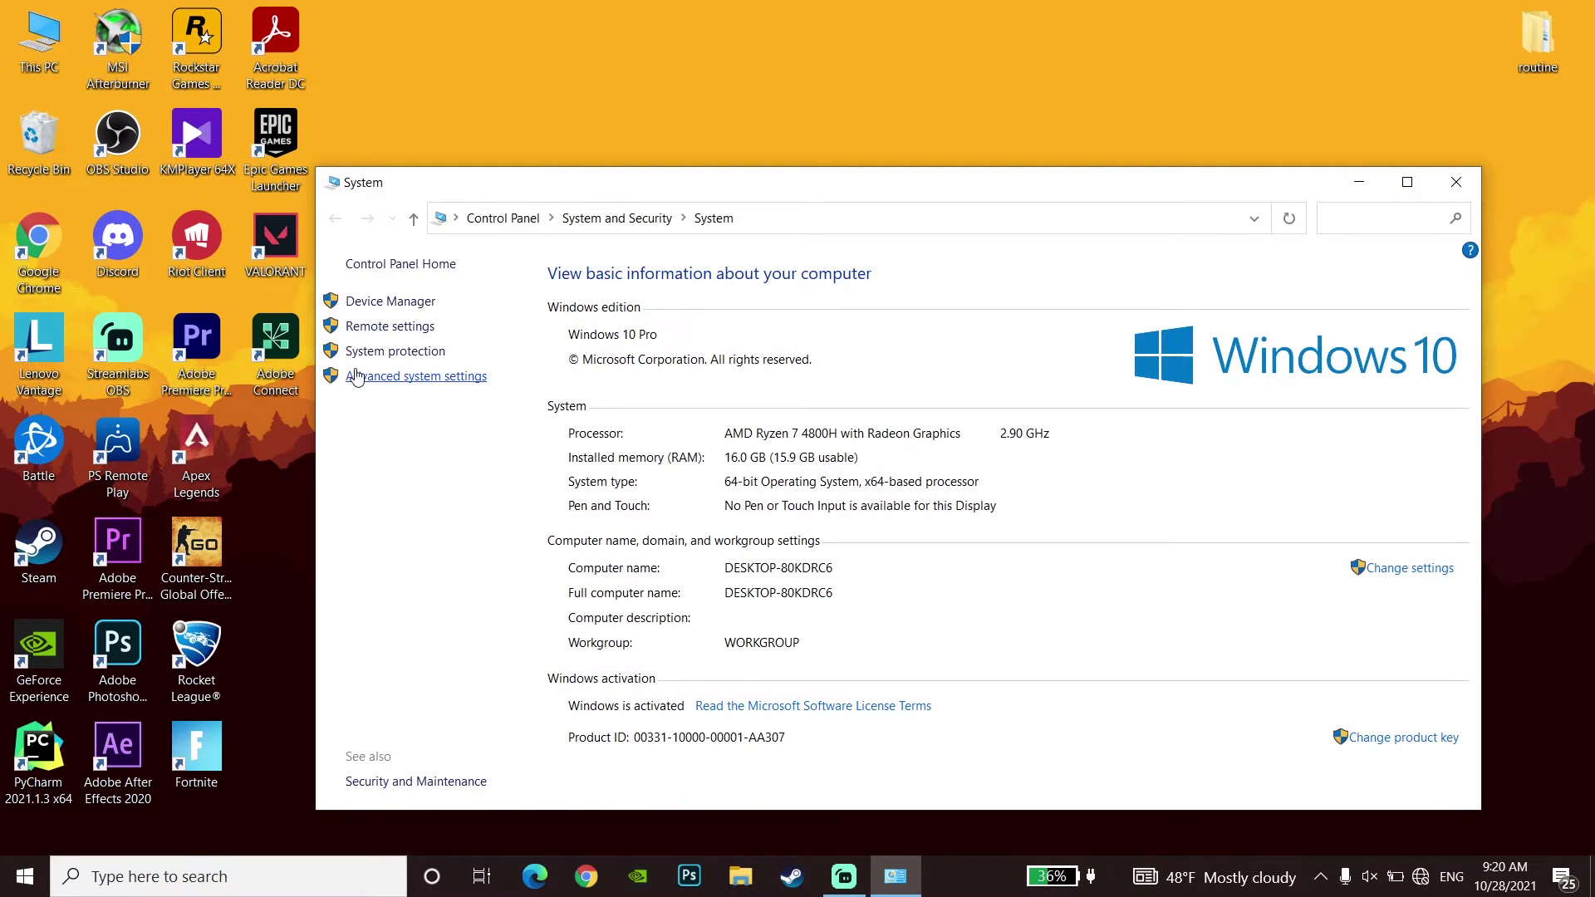
pyautogui.click(356, 376)
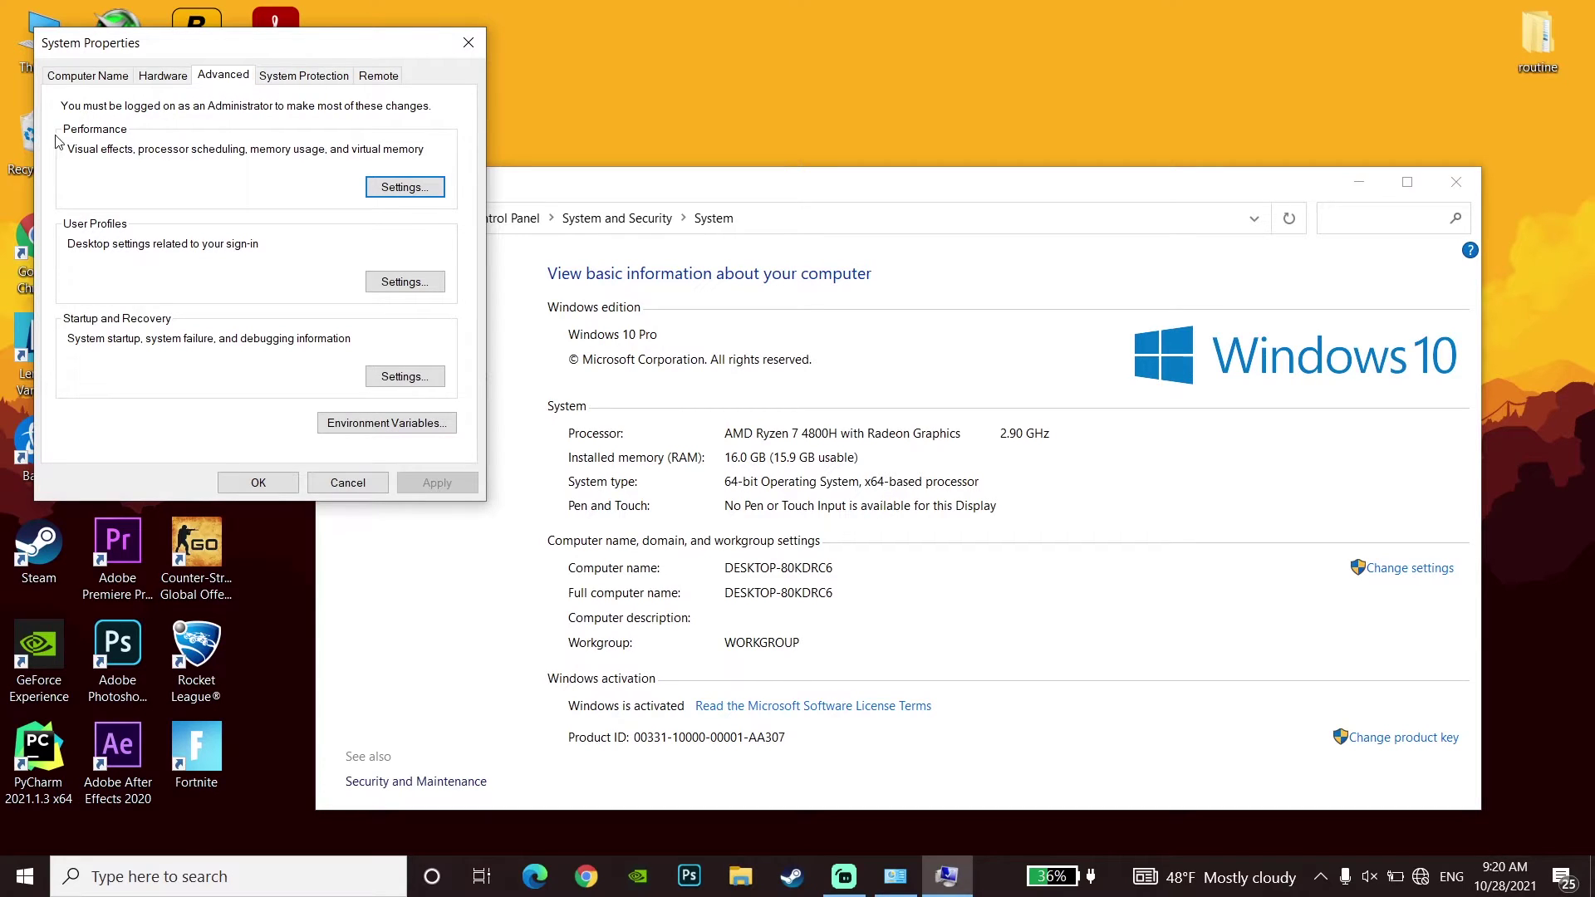
pyautogui.click(420, 191)
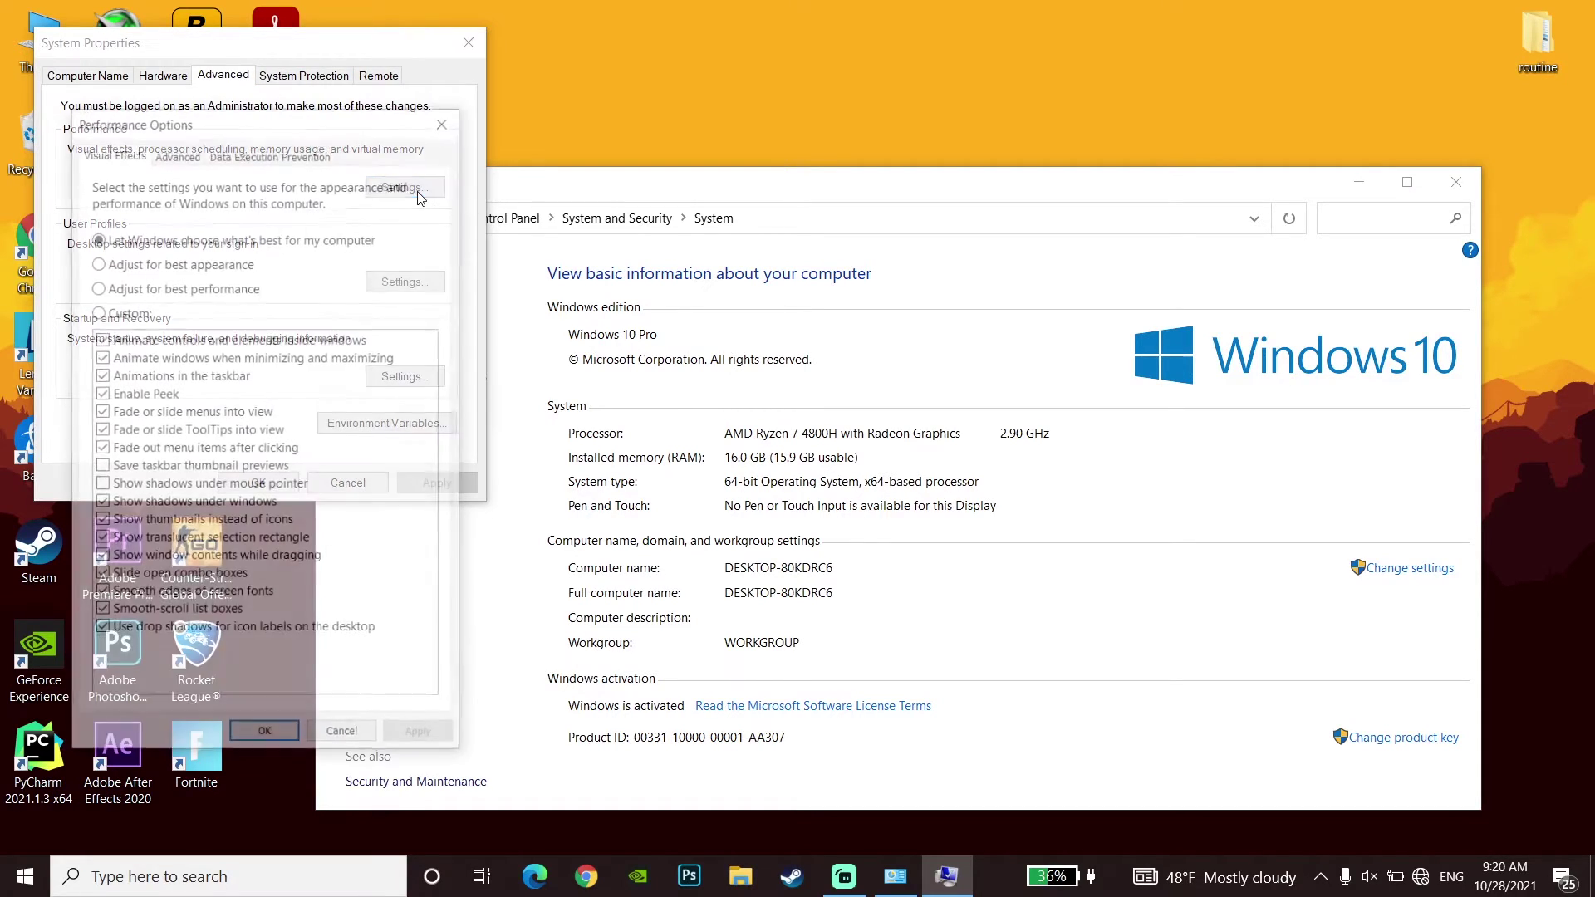
# Set the visual effects to Adjust for best performance and close the System window behind the dialog.
pyautogui.click(218, 287)
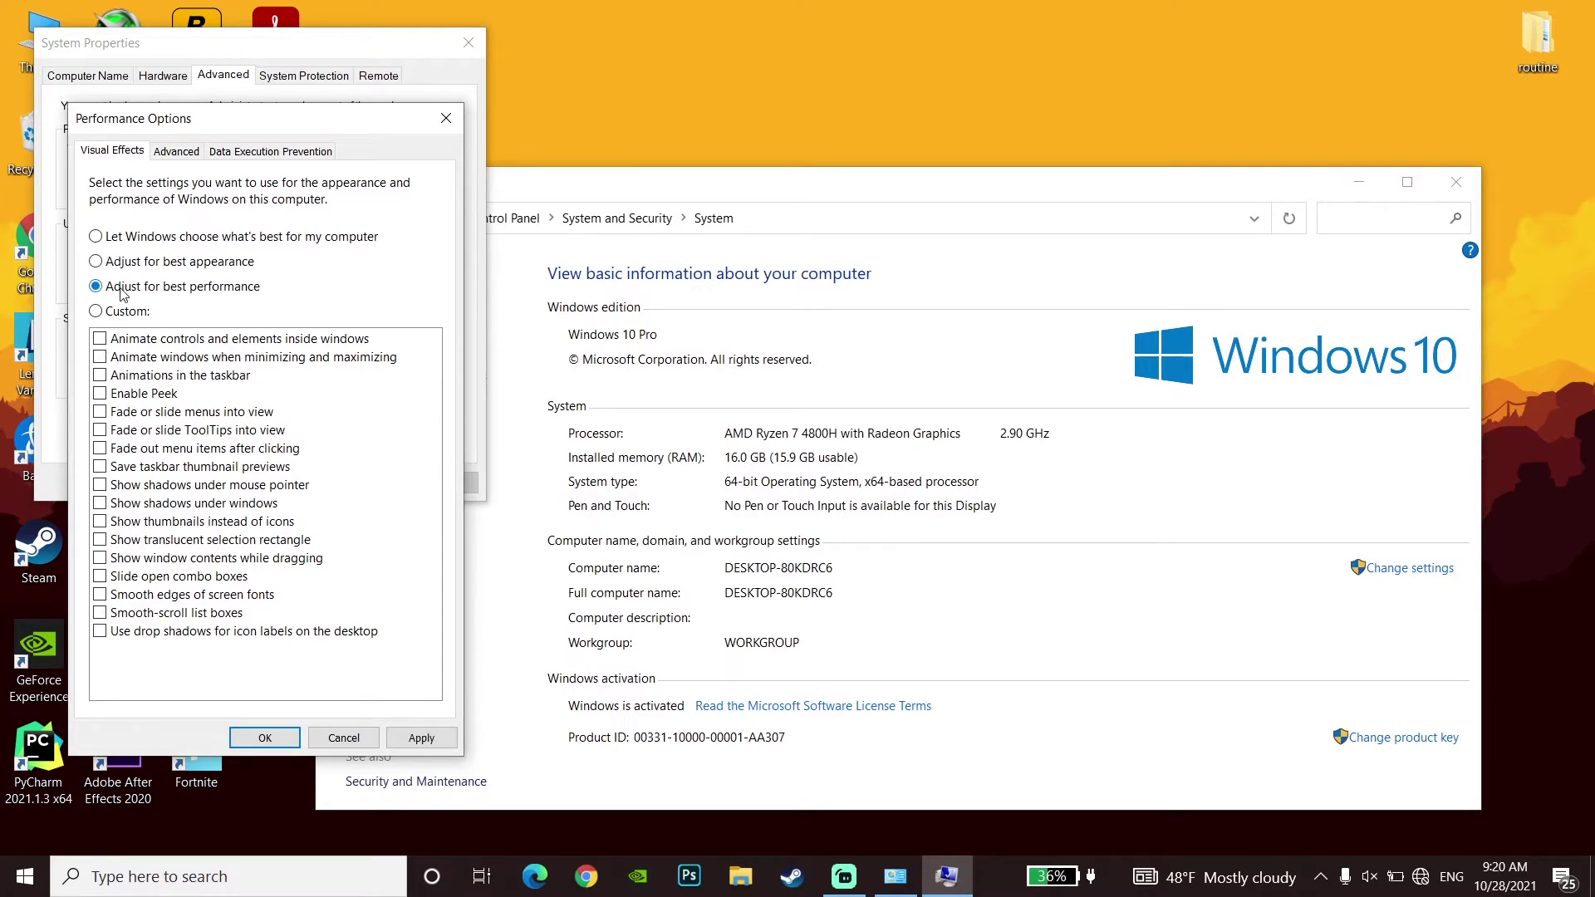
pyautogui.click(1455, 181)
pyautogui.moveTo(354, 118); pyautogui.dragTo(813, 71)
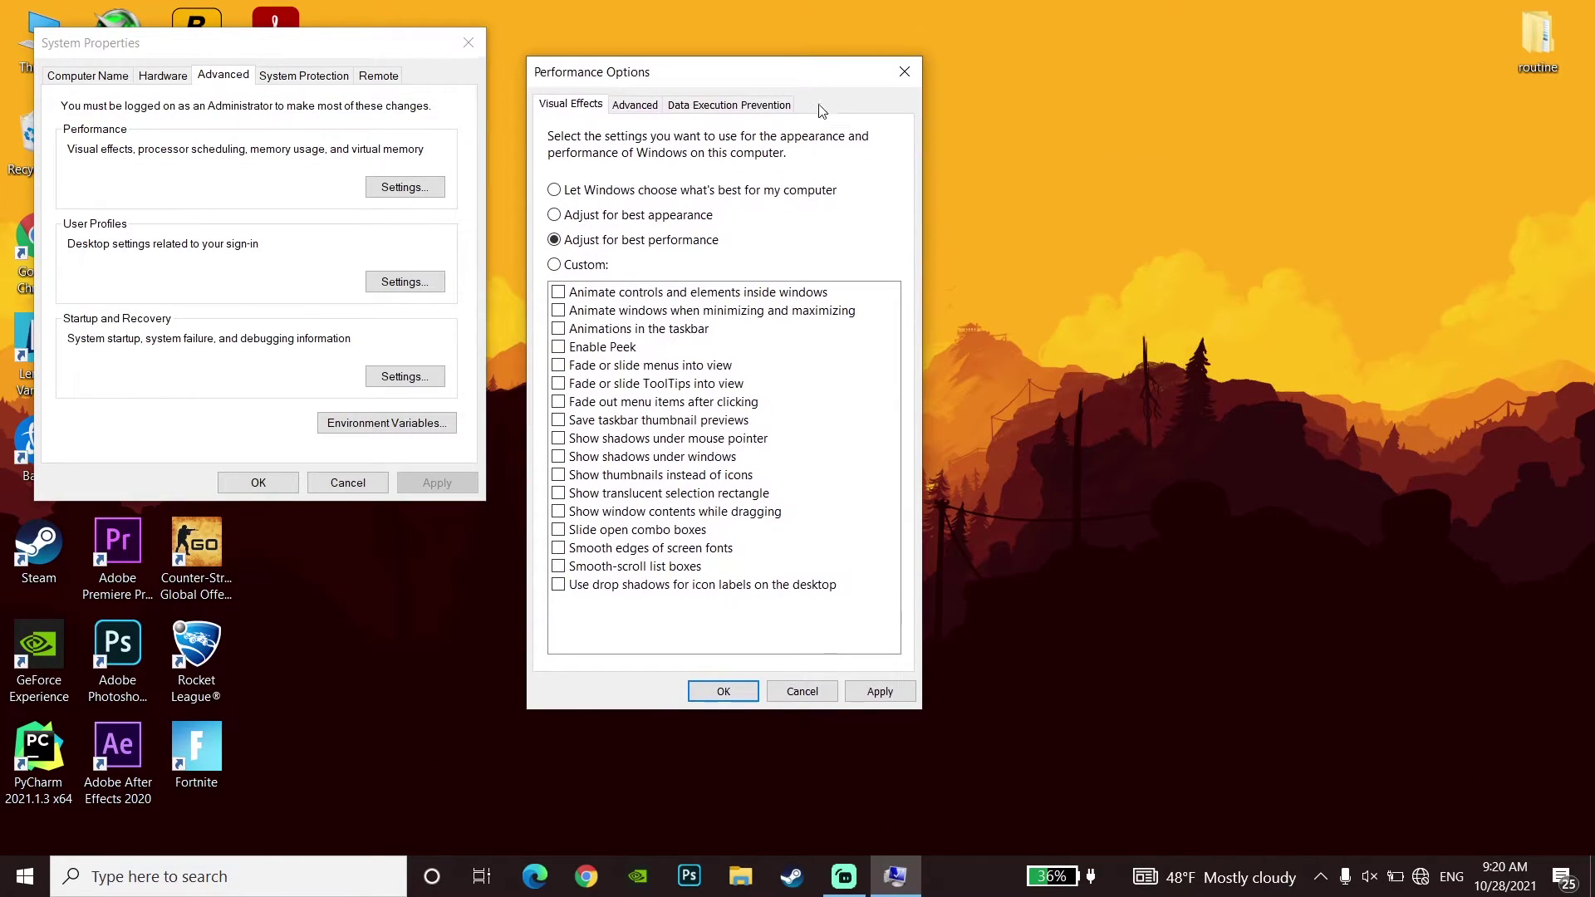